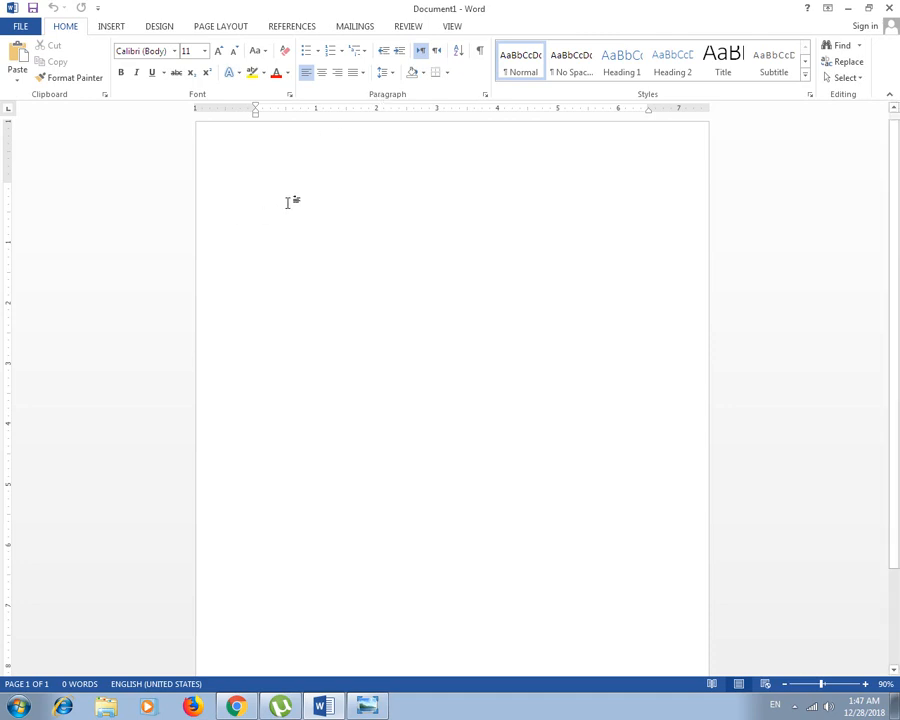
# - Fill the blank document with three paragraphs of placeholder text using the =rand function
pyautogui.write('=rand')
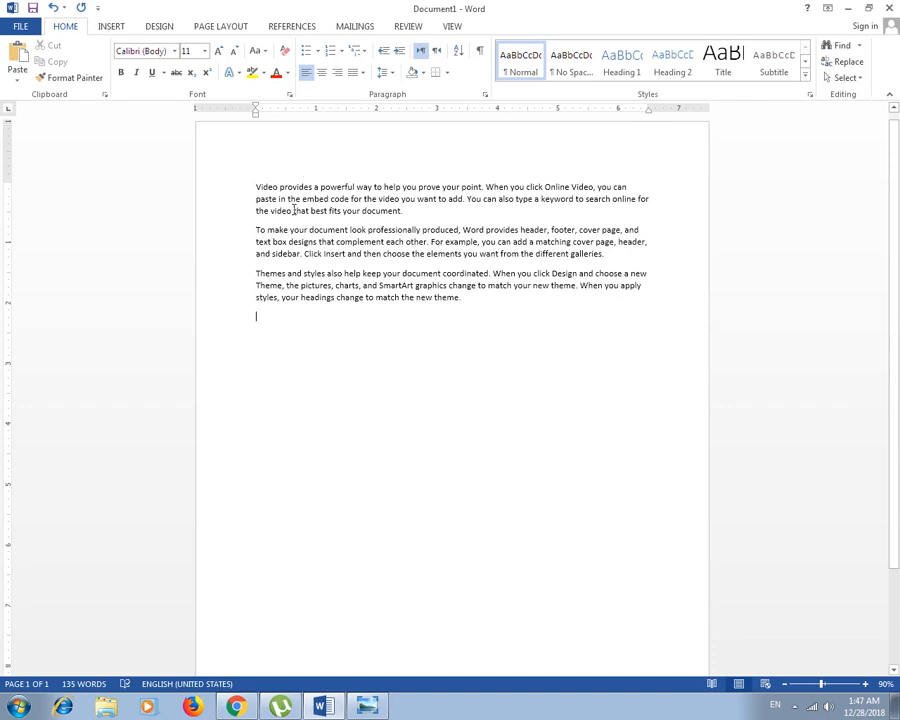
# - View the Lecture 03 topics picture in Windows Photo Viewer and return to the Word document
pyautogui.click(367, 706)
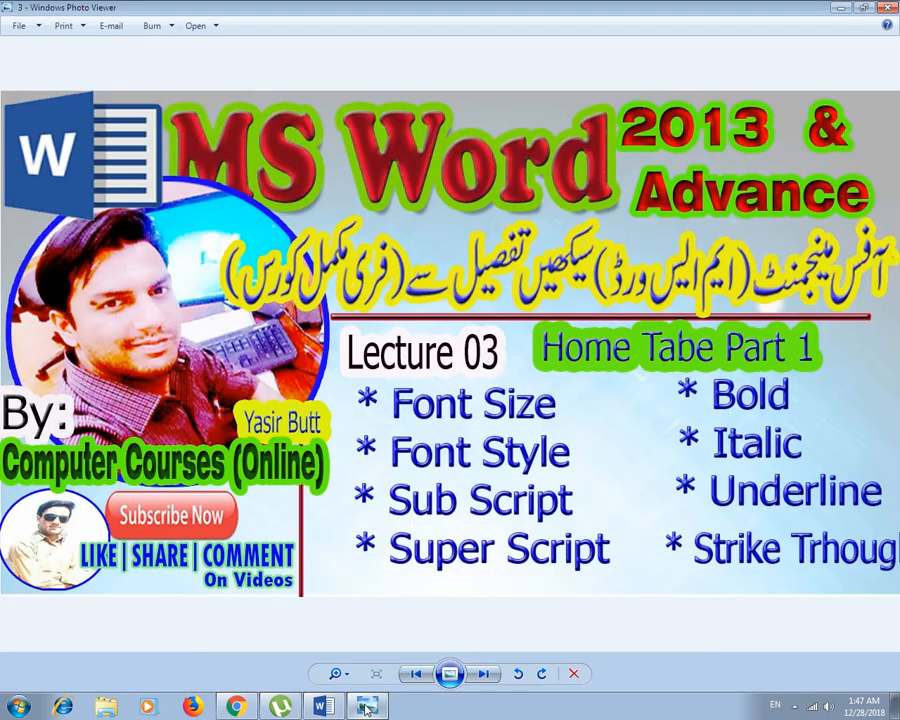
pyautogui.click(368, 706)
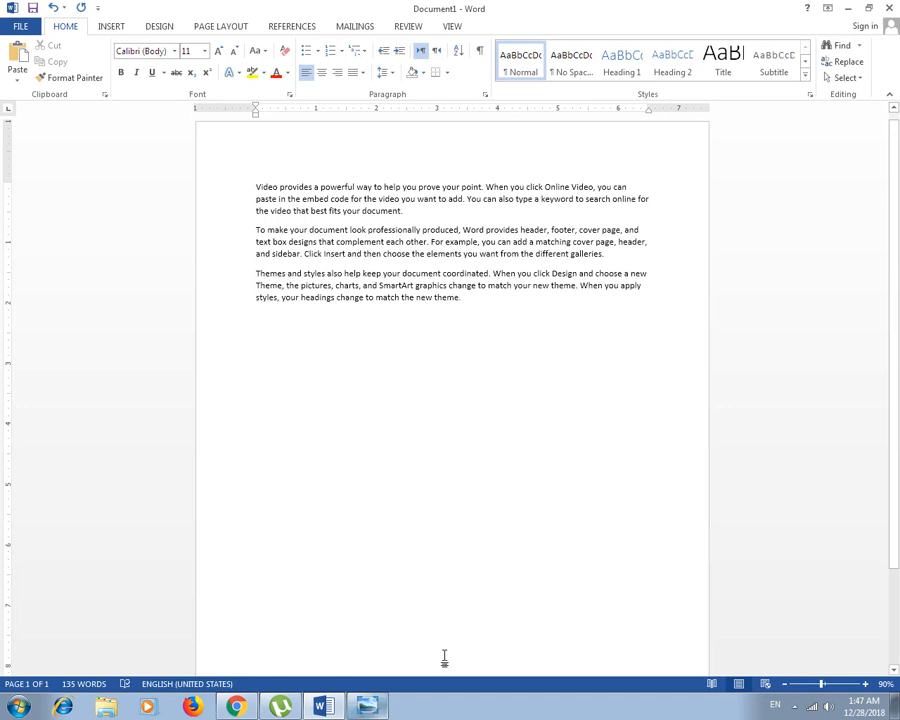
# - Set the opening words "Video provides a powerful way to help you prove your" to font size 20
pyautogui.click(255, 190)
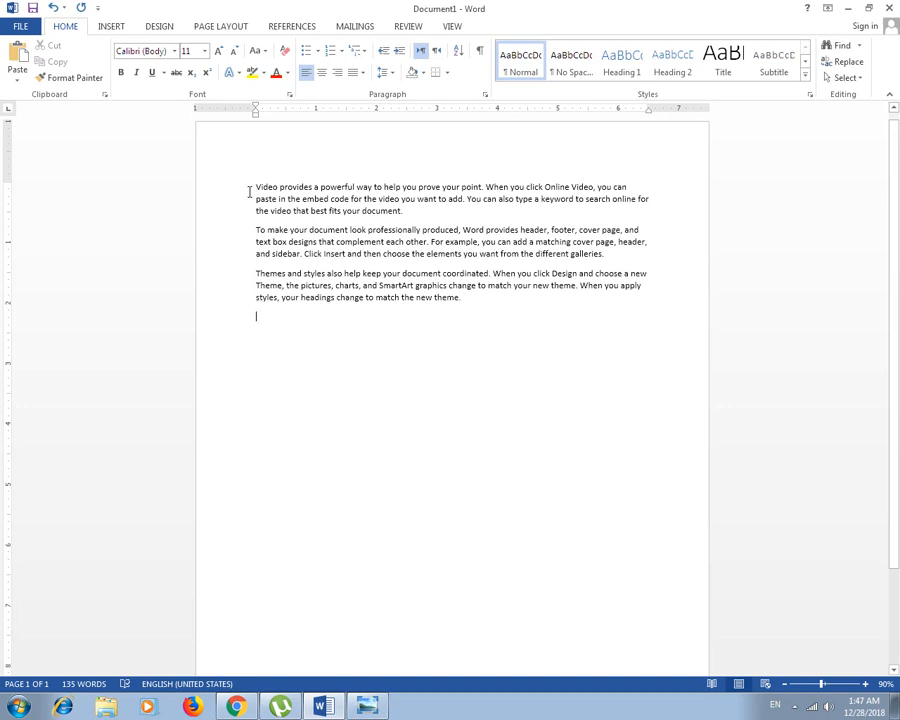
pyautogui.moveTo(250, 188); pyautogui.dragTo(446, 193)
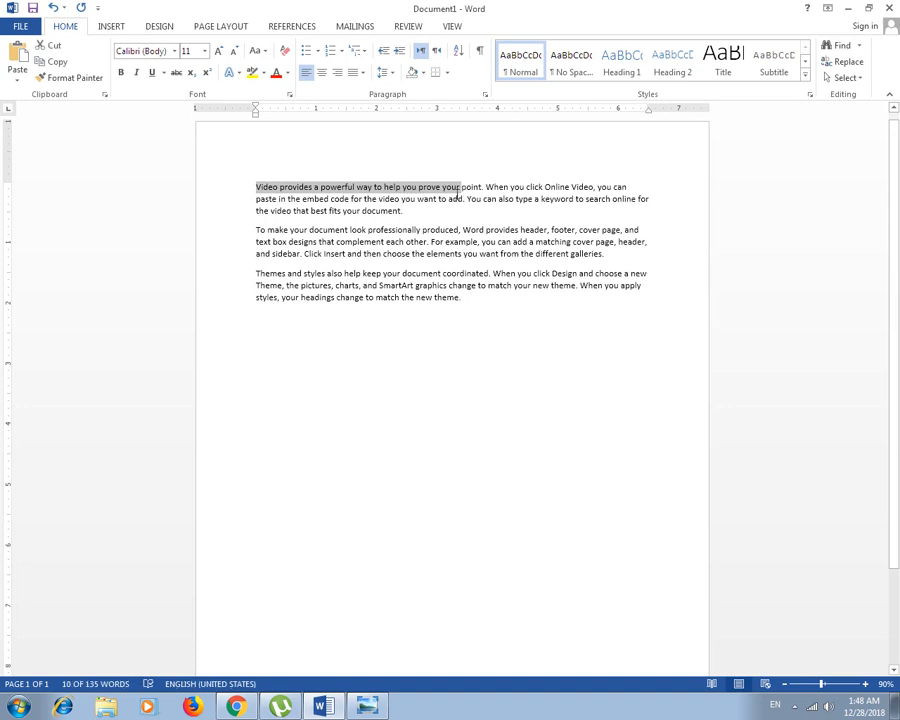
pyautogui.click(205, 51)
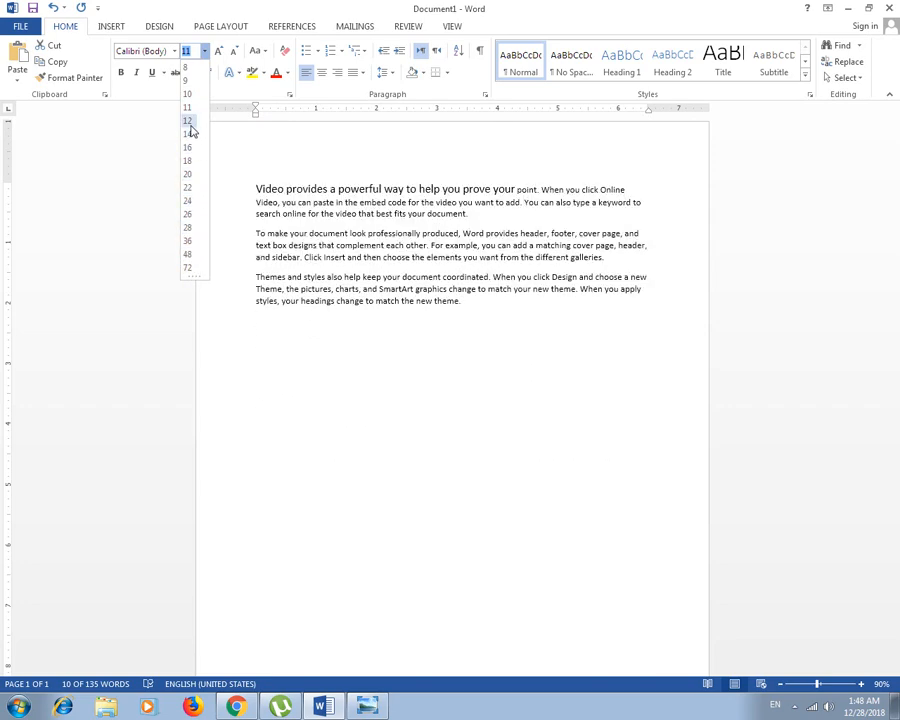
pyautogui.click(190, 176)
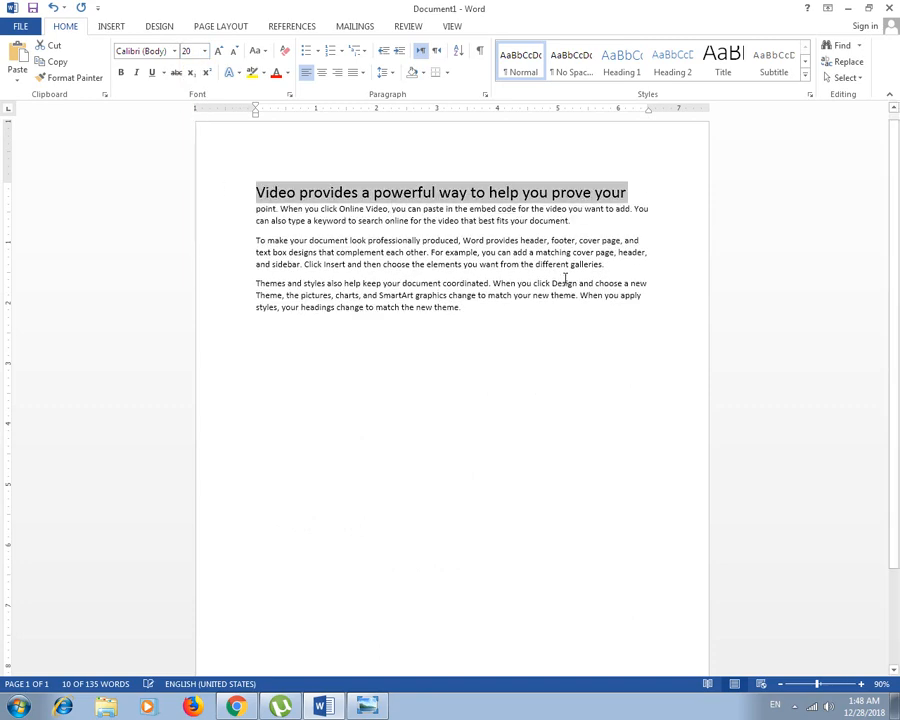
pyautogui.click(665, 360)
pyautogui.moveTo(632, 195); pyautogui.dragTo(254, 193)
pyautogui.click(444, 221)
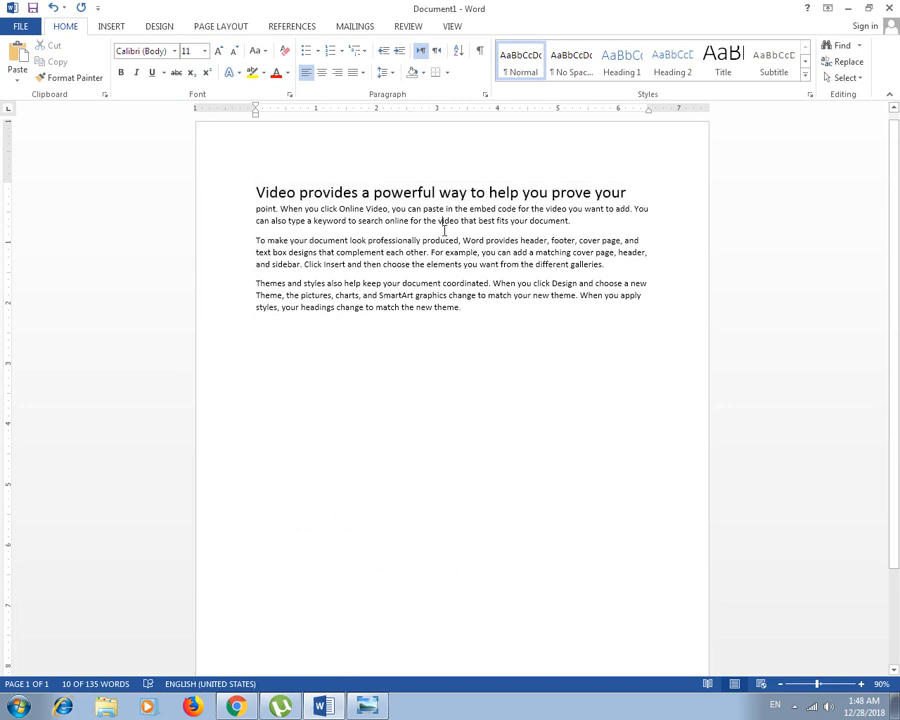
# - Set the word "for" after "search online" in the first paragraph to font size 22
pyautogui.doubleClick(411, 222)
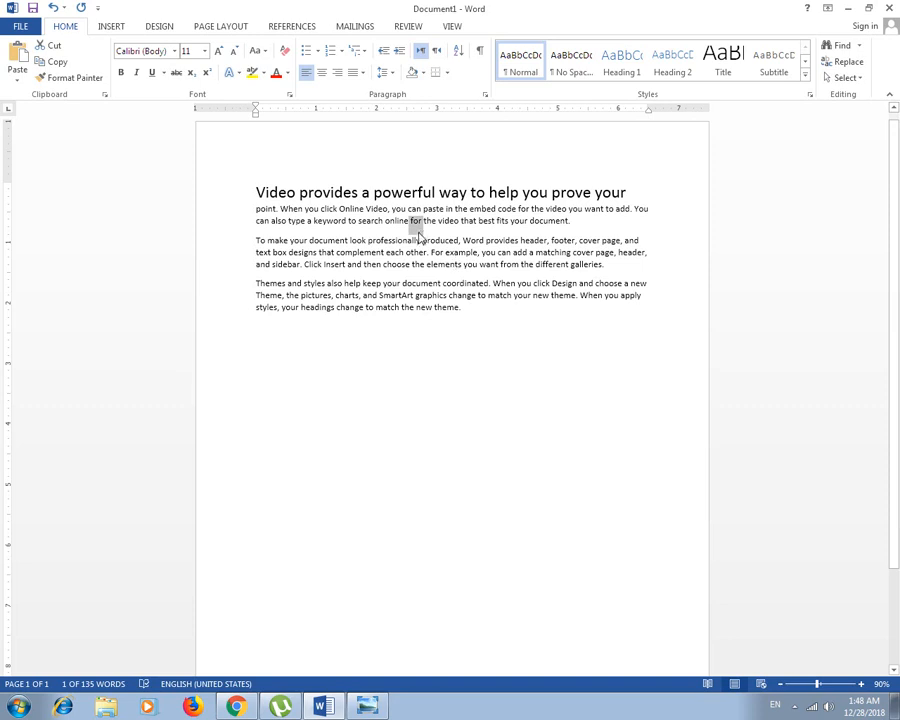
pyautogui.click(205, 52)
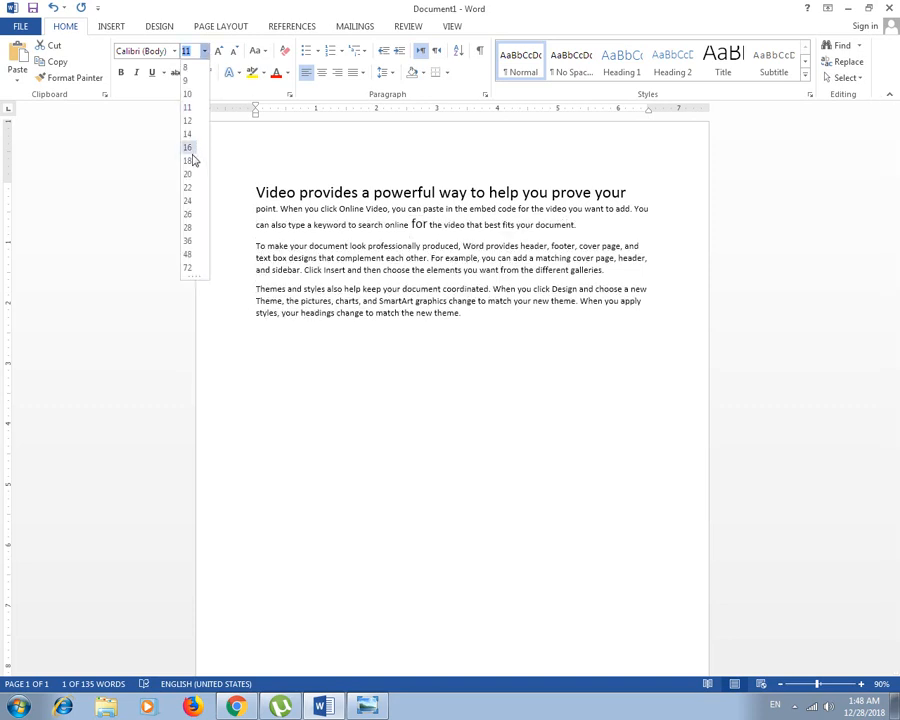
pyautogui.click(188, 189)
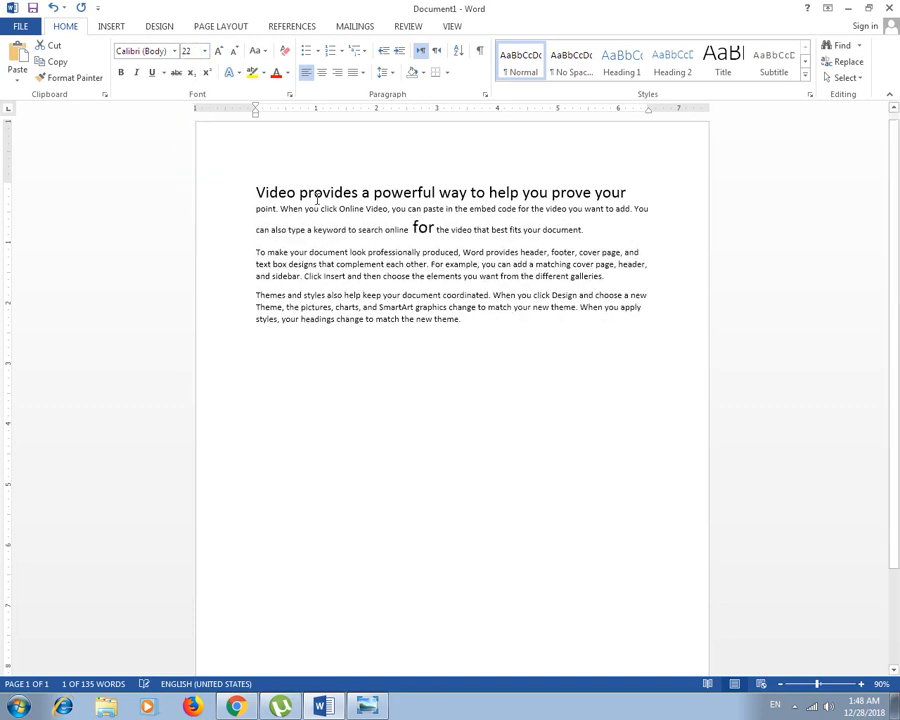
pyautogui.click(439, 237)
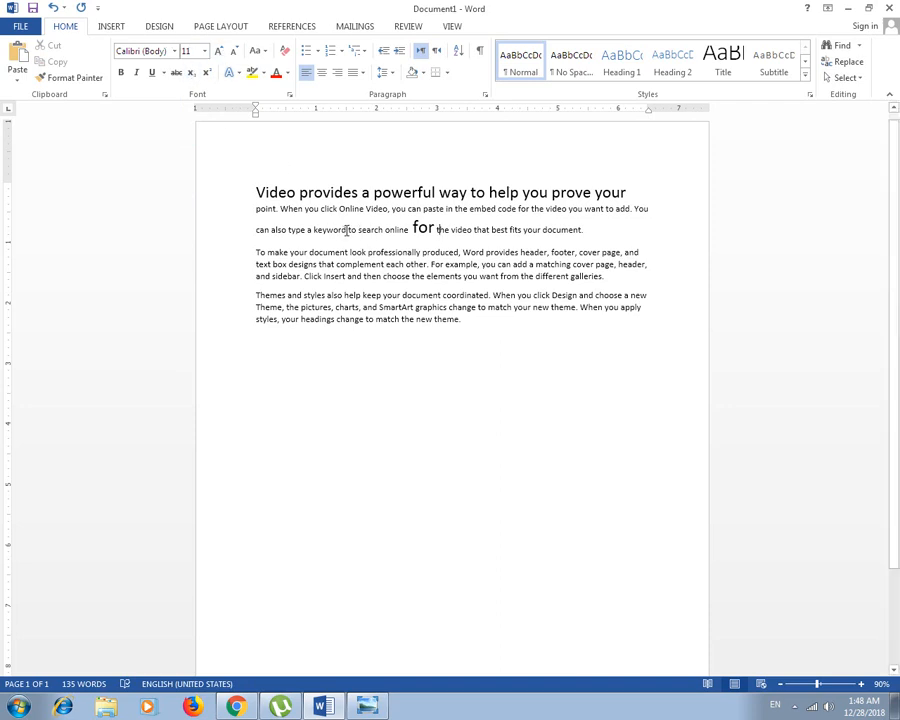
# - Enlarge the word "keyword" in the first paragraph to font size 27 in one-point increments
pyautogui.moveTo(346, 230); pyautogui.dragTo(314, 232)
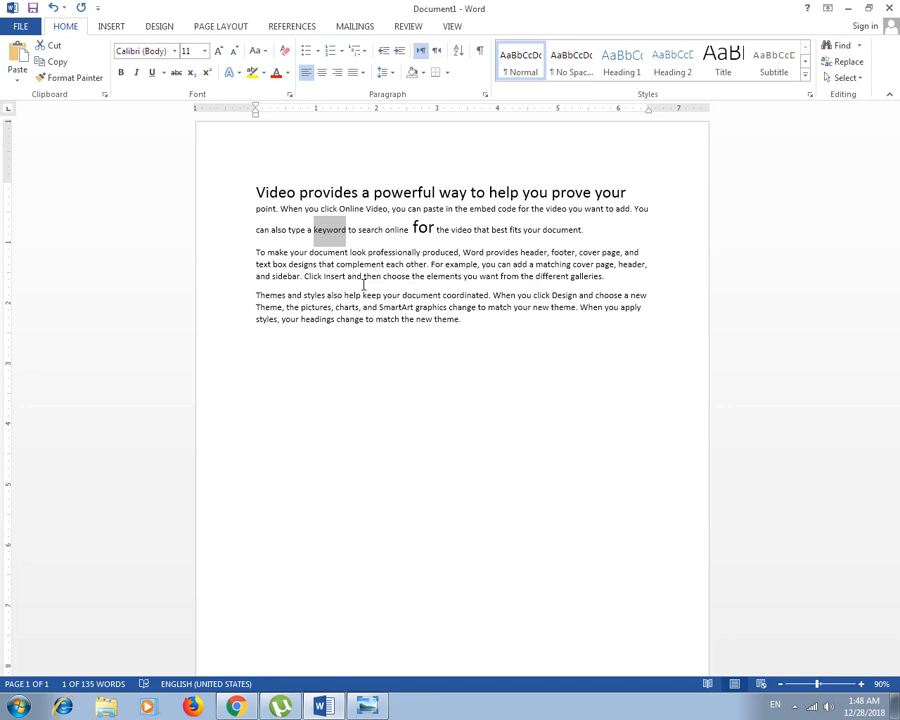
pyautogui.hotkey('ctrl', ']')
pyautogui.hotkey('ctrl', ']')
pyautogui.hotkey('ctrl', ']')
pyautogui.hotkey('ctrl', ']')
pyautogui.hotkey('ctrl', ']')
pyautogui.hotkey('ctrl', ']')
pyautogui.hotkey('ctrl', ']')
pyautogui.hotkey('ctrl', ']')
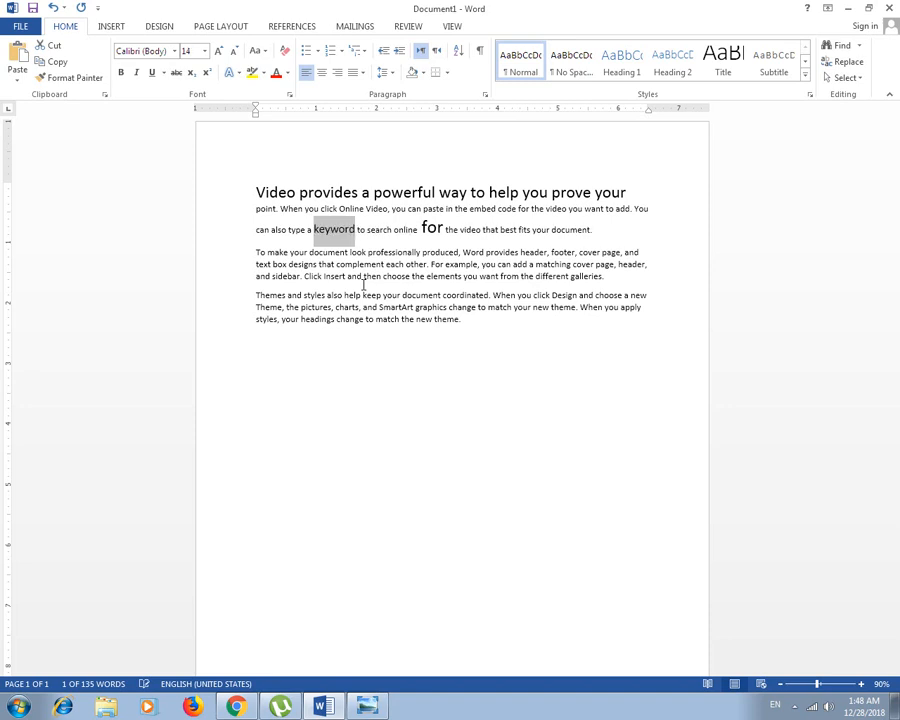
pyautogui.hotkey('ctrl', ']')
pyautogui.hotkey('ctrl', ']')
pyautogui.hotkey('ctrl', ']')
pyautogui.hotkey('ctrl', ']')
pyautogui.hotkey('ctrl', ']')
pyautogui.hotkey('ctrl', ']')
pyautogui.hotkey('ctrl', ']')
pyautogui.hotkey('ctrl', ']')
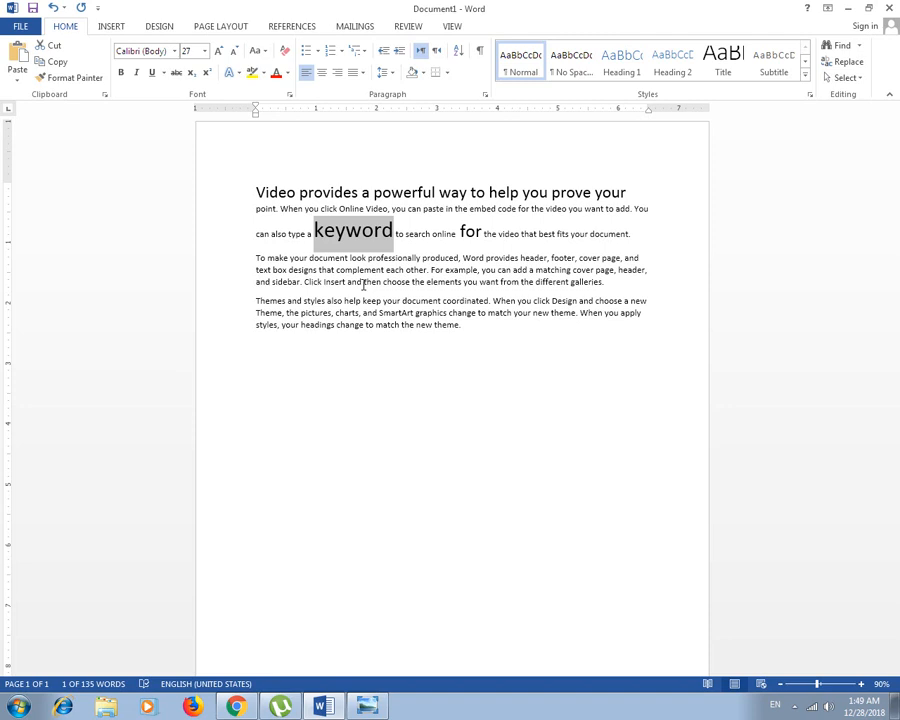
# - Shrink the word "keyword" to font size 14 in one-point decrements
pyautogui.hotkey('ctrl', '[')
pyautogui.hotkey('ctrl', '[')
pyautogui.hotkey('ctrl', '[')
pyautogui.hotkey('ctrl', '[')
pyautogui.hotkey('ctrl', '[')
pyautogui.hotkey('ctrl', '[')
pyautogui.hotkey('ctrl', '[')
pyautogui.hotkey('ctrl', '[')
pyautogui.hotkey('ctrl', '[')
pyautogui.hotkey('ctrl', '[')
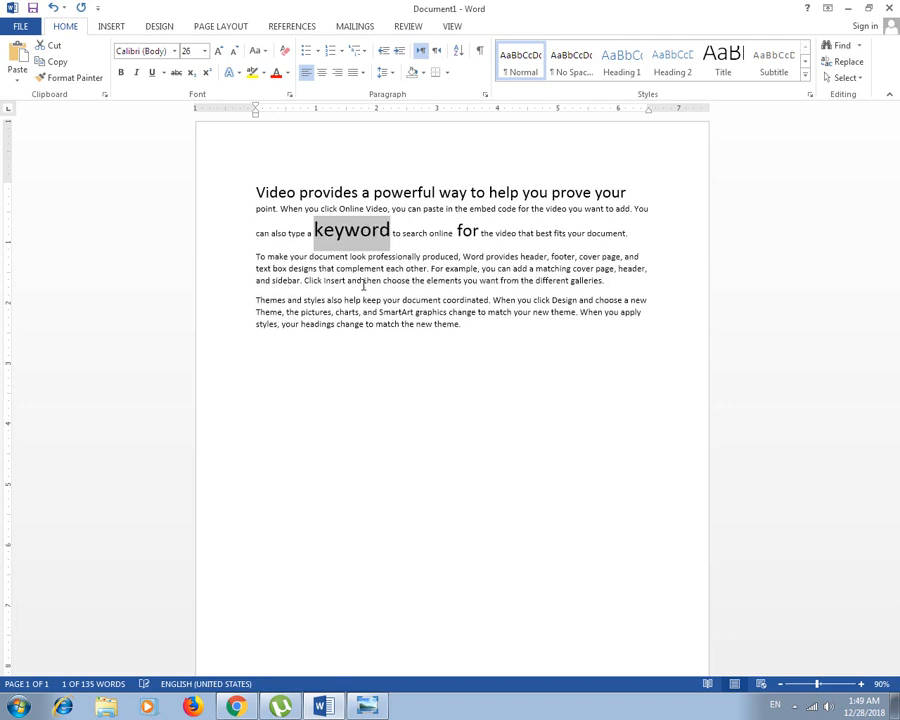
pyautogui.hotkey('ctrl', '[')
pyautogui.hotkey('ctrl', '[')
pyautogui.hotkey('ctrl', '[')
pyautogui.hotkey('ctrl', '[')
pyautogui.hotkey('ctrl', '[')
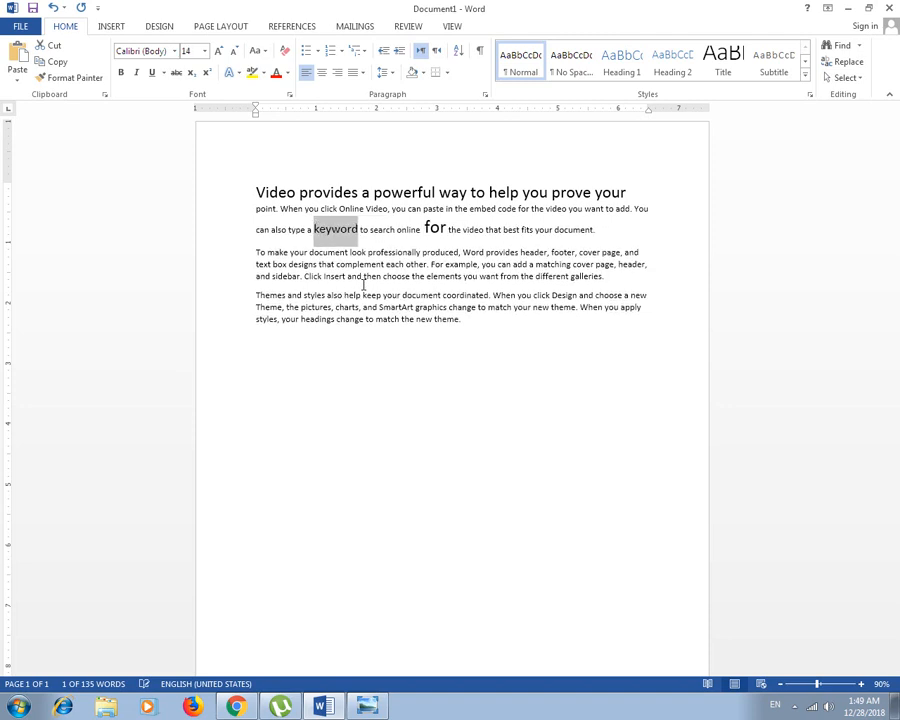
# - Enlarge the word "keyword" again in one-point increments and deselect it
pyautogui.hotkey('ctrl', ']')
pyautogui.hotkey('ctrl', ']')
pyautogui.hotkey('ctrl', ']')
pyautogui.hotkey('ctrl', ']')
pyautogui.hotkey('ctrl', ']')
pyautogui.hotkey('ctrl', ']')
pyautogui.hotkey('ctrl', ']')
pyautogui.hotkey('ctrl', ']')
pyautogui.hotkey('ctrl', ']')
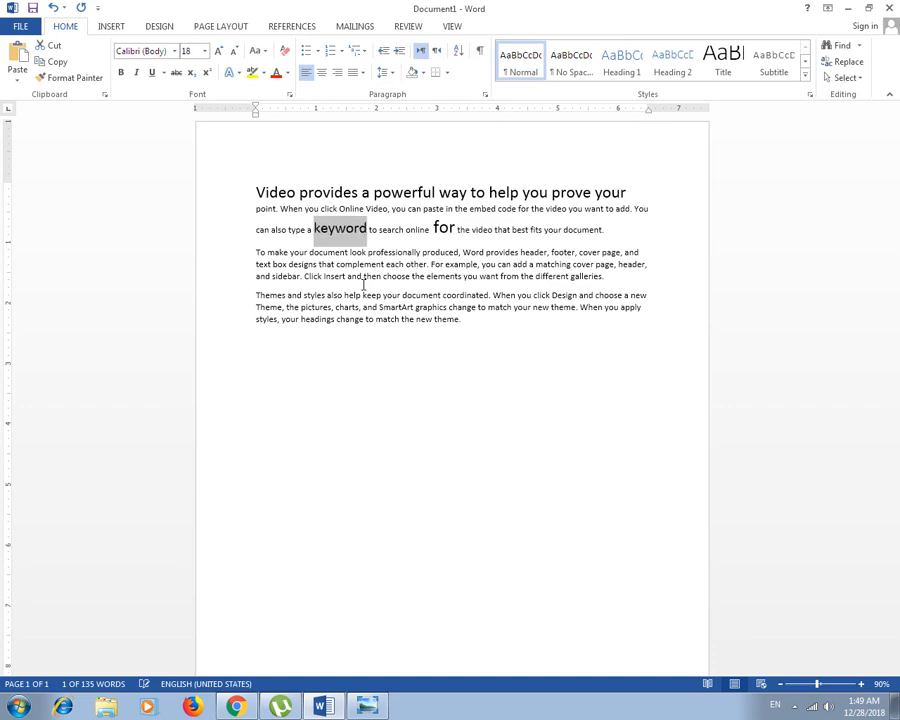
pyautogui.hotkey('ctrl', 'p')
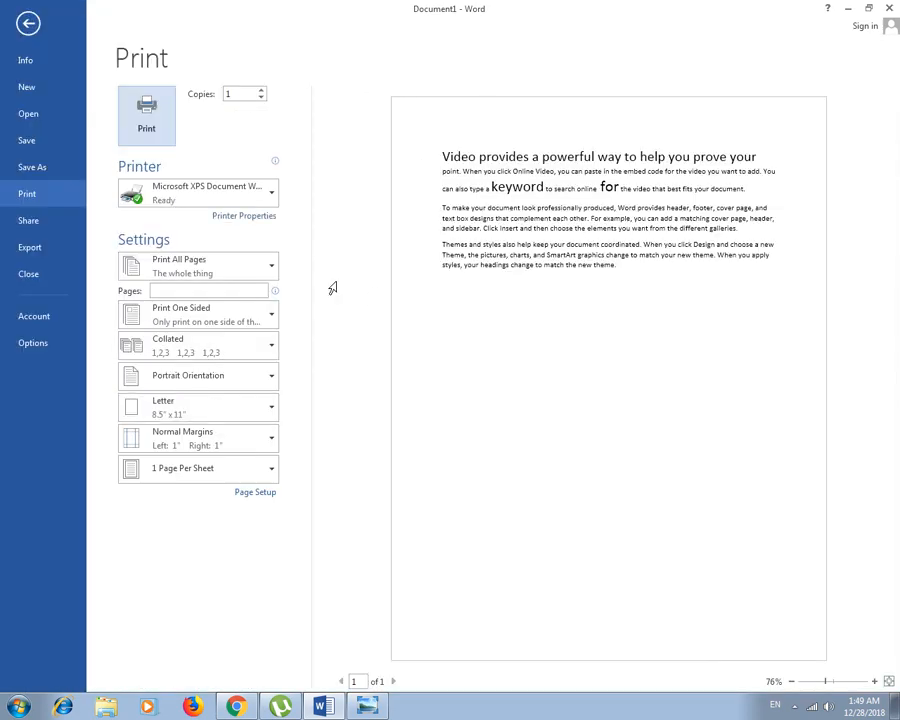
pyautogui.press('Escape')
pyautogui.click(494, 406)
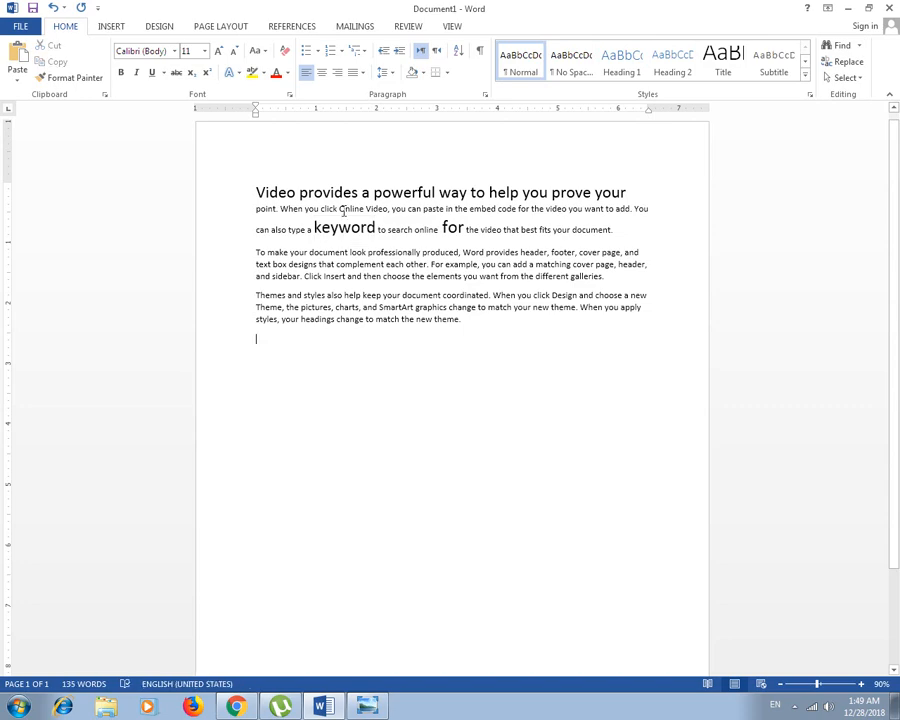
# - Set the second paragraph's passage from "designs that complement" through "then choose the" to font size 22
pyautogui.click(204, 51)
pyautogui.click(382, 295)
pyautogui.moveTo(288, 264); pyautogui.dragTo(426, 276)
pyautogui.click(205, 51)
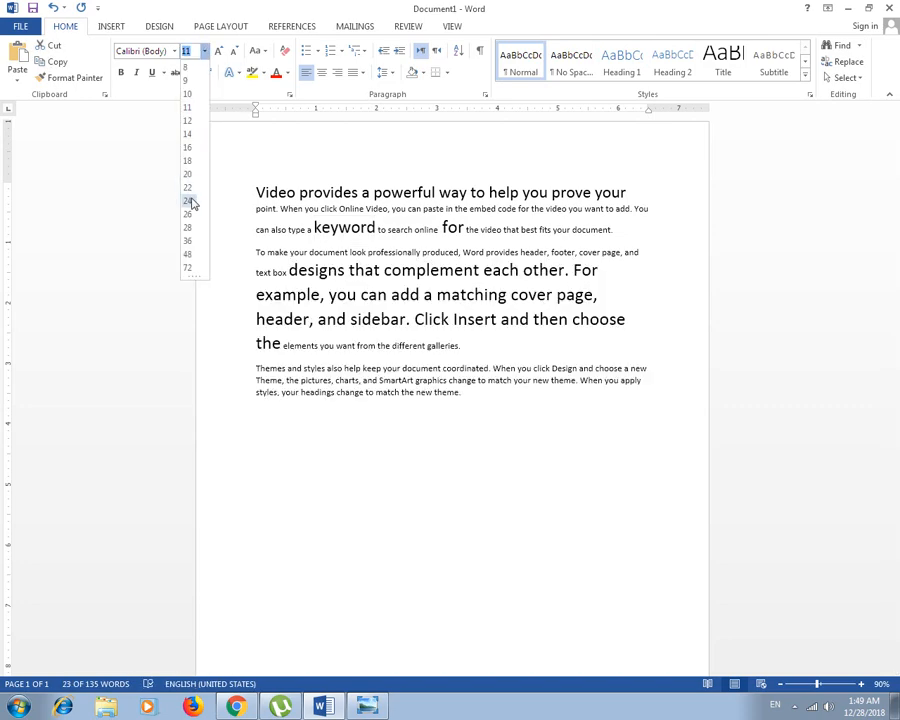
pyautogui.click(196, 187)
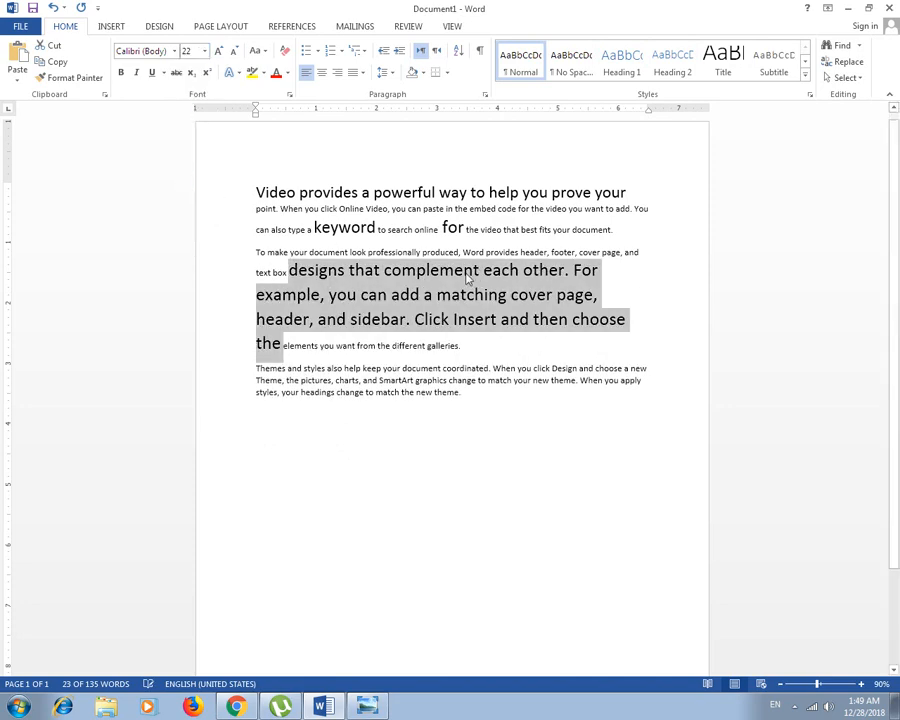
pyautogui.click(456, 270)
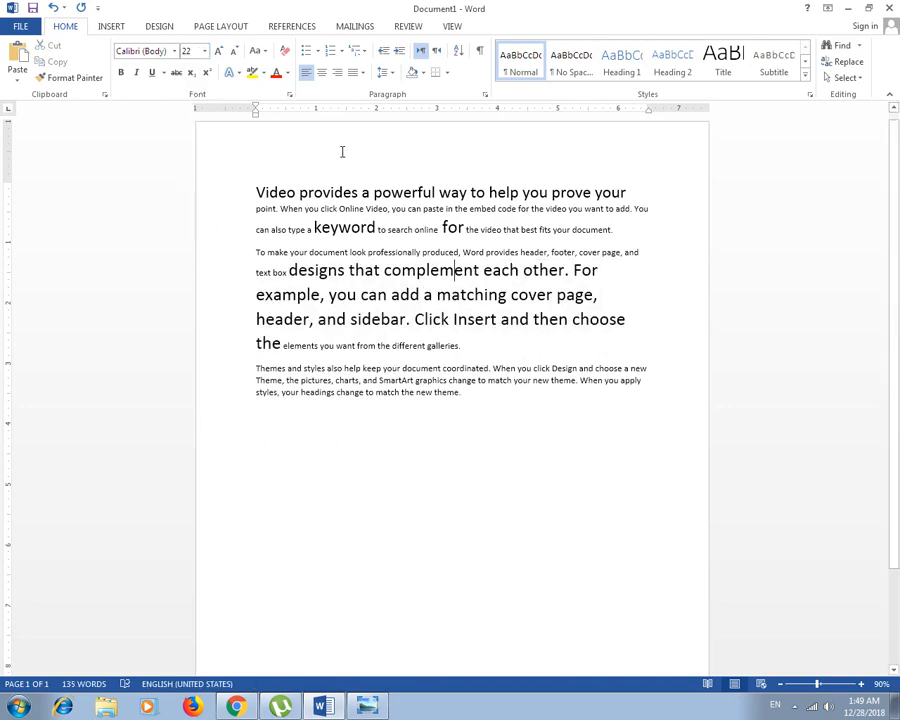
# - Change the font of the opening words "Video provides a powerful way to help you prove your" to Times New Roman
pyautogui.click(175, 51)
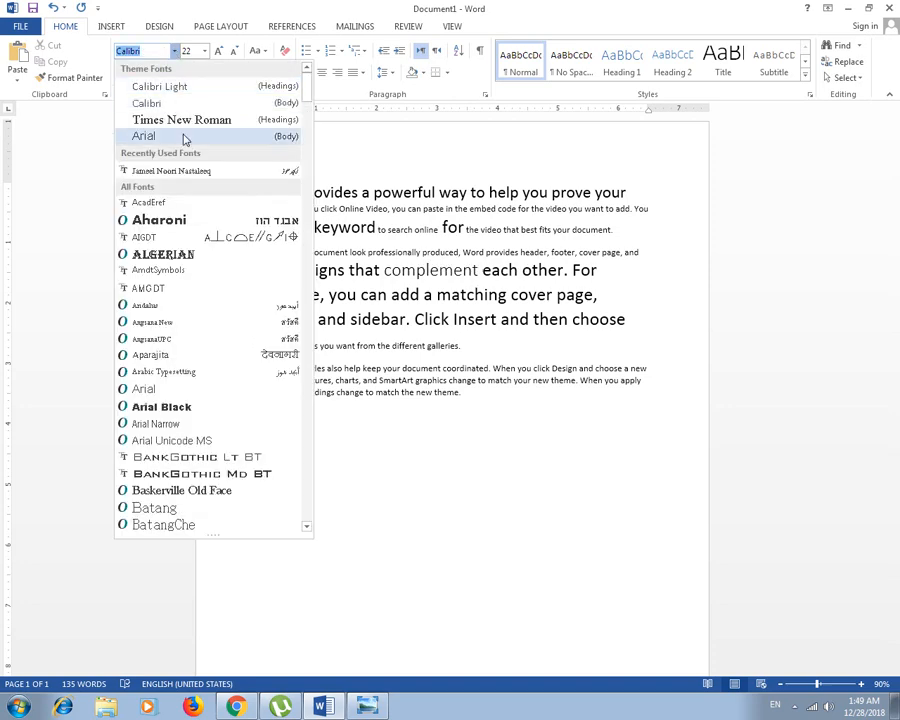
pyautogui.click(480, 347)
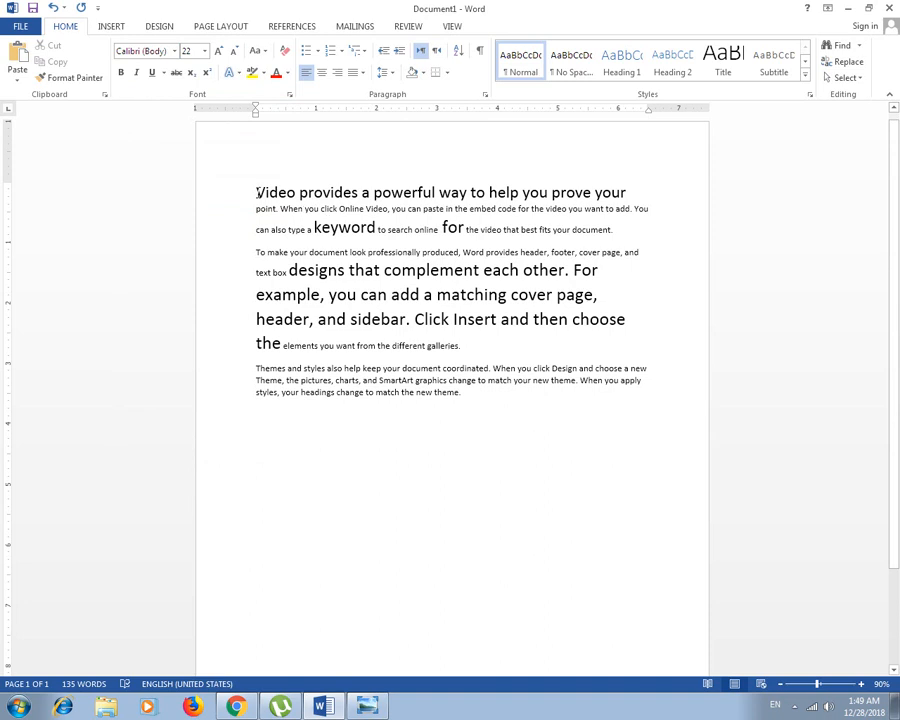
pyautogui.moveTo(256, 194); pyautogui.dragTo(682, 194)
pyautogui.click(175, 51)
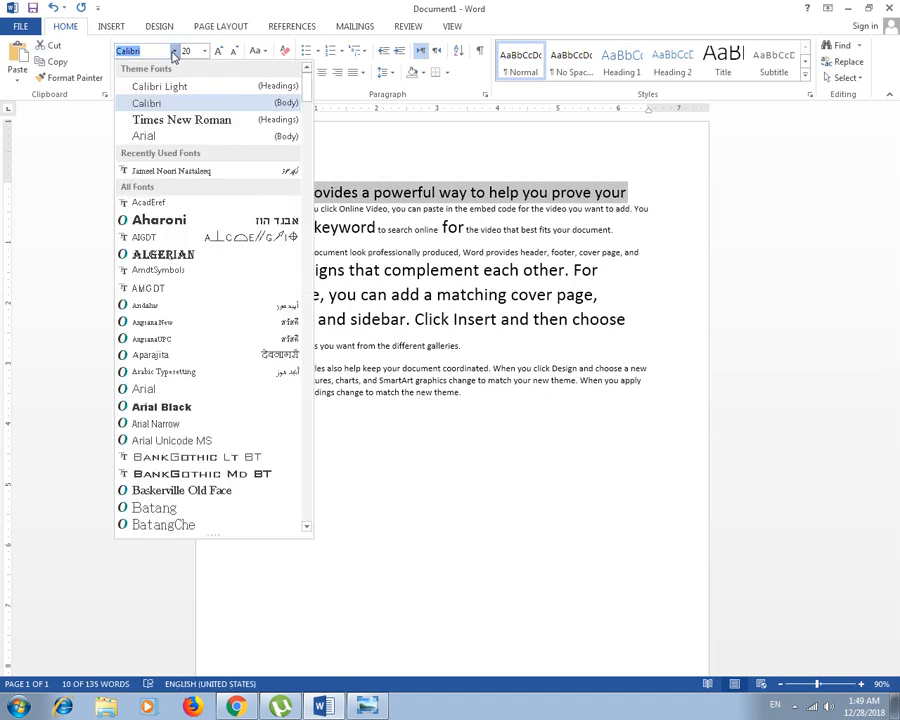
pyautogui.click(190, 120)
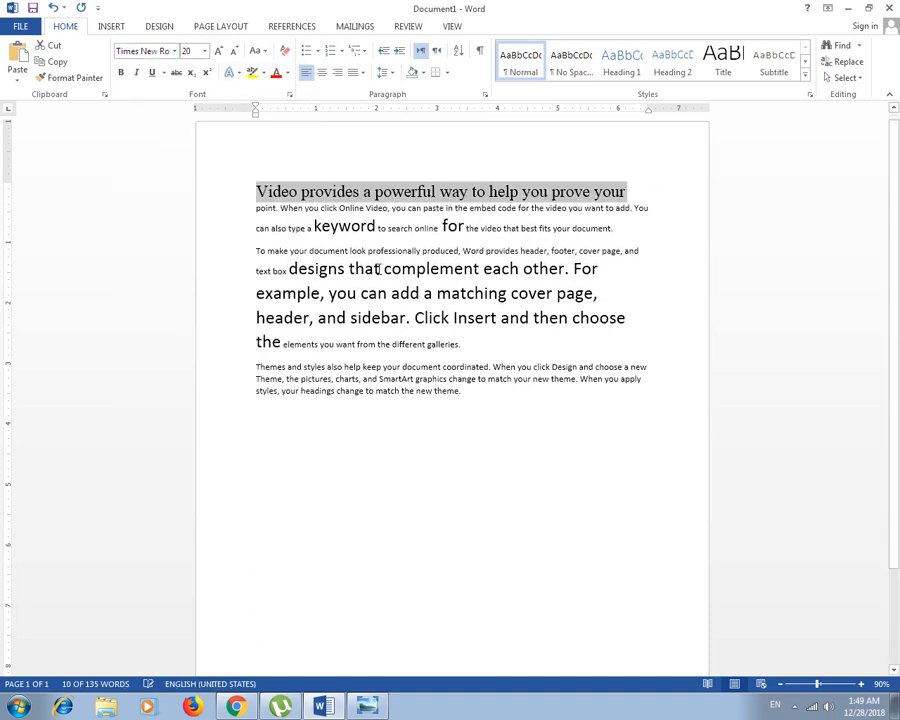
# - Try to apply the Aharoni font to the document's enlarged opening words
pyautogui.click(175, 51)
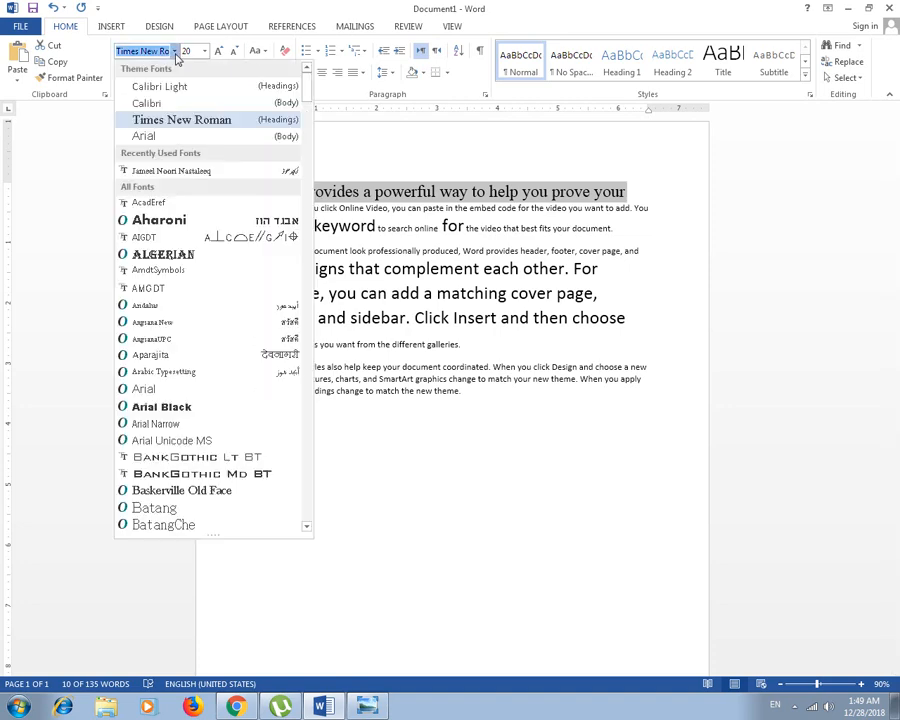
pyautogui.click(194, 218)
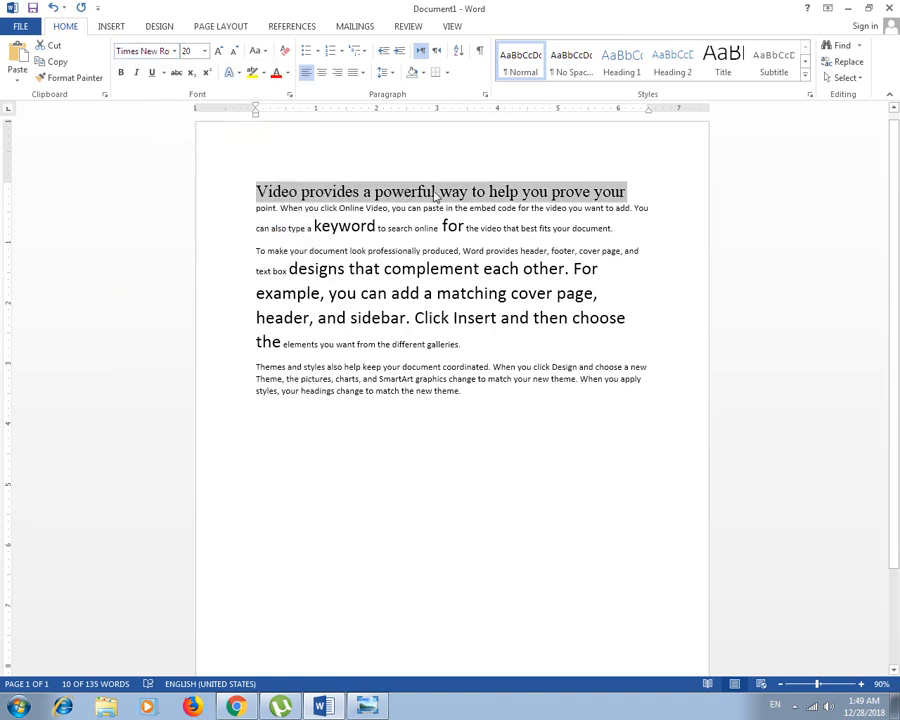
pyautogui.click(175, 51)
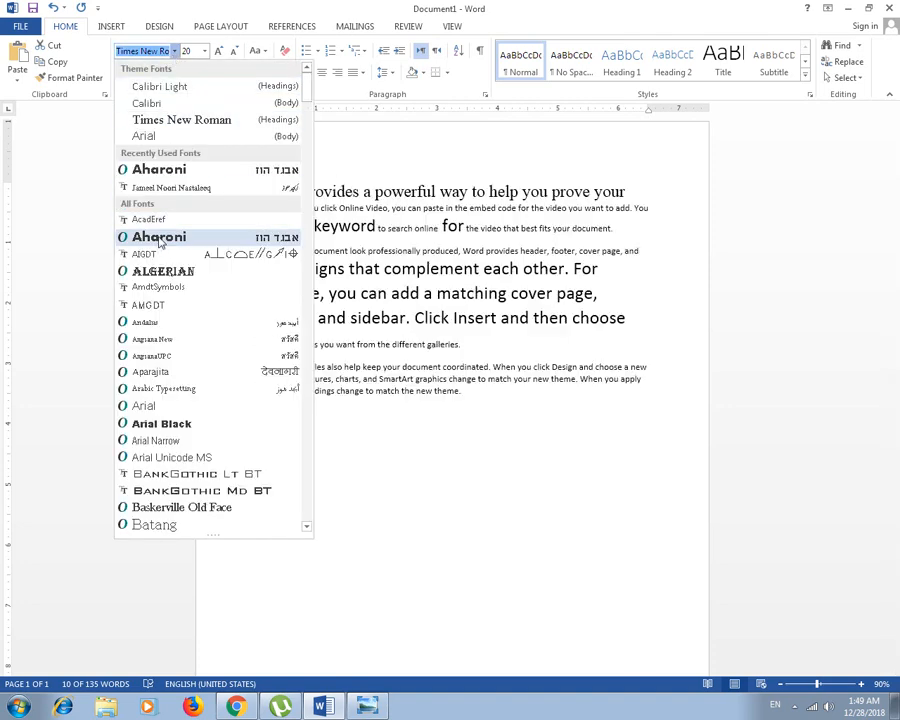
pyautogui.click(160, 242)
pyautogui.click(341, 208)
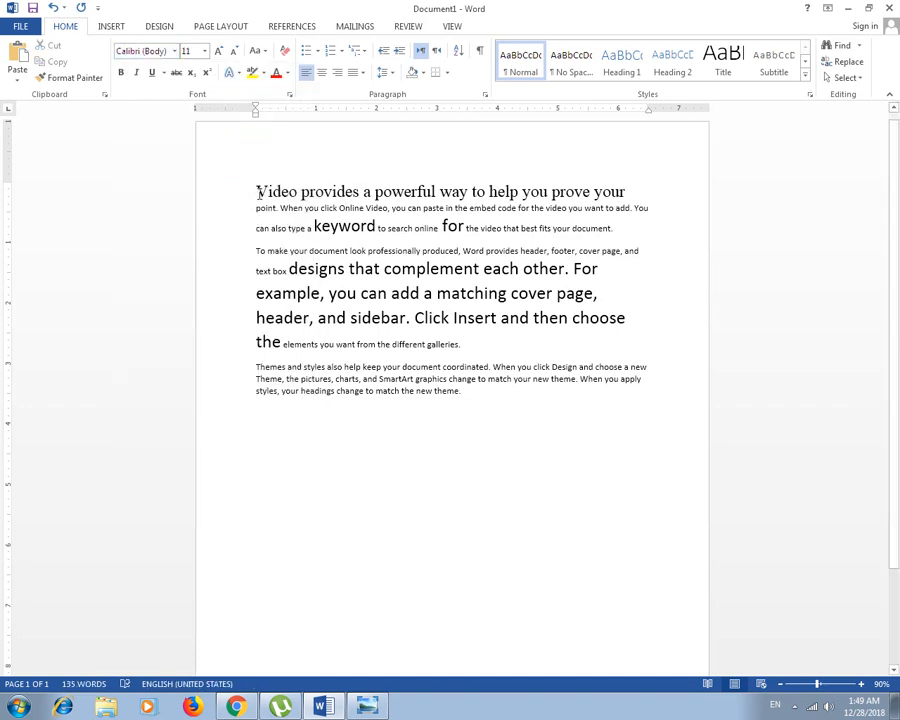
# - Change the font of the words "Video provides a powerful way to help you prove your" to Algerian
pyautogui.moveTo(257, 192); pyautogui.dragTo(637, 195)
pyautogui.click(175, 51)
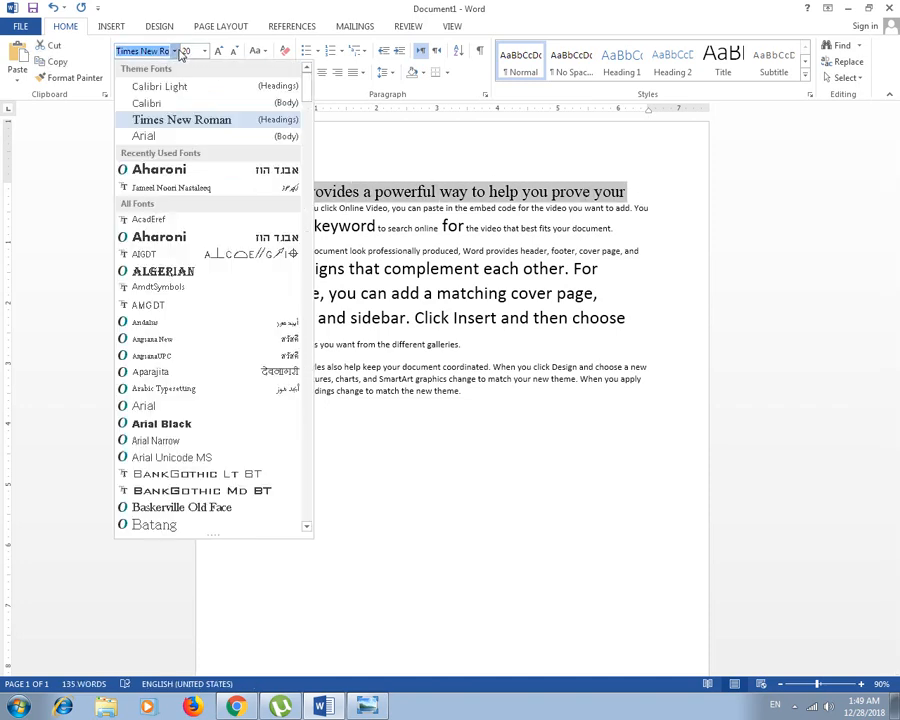
pyautogui.click(190, 270)
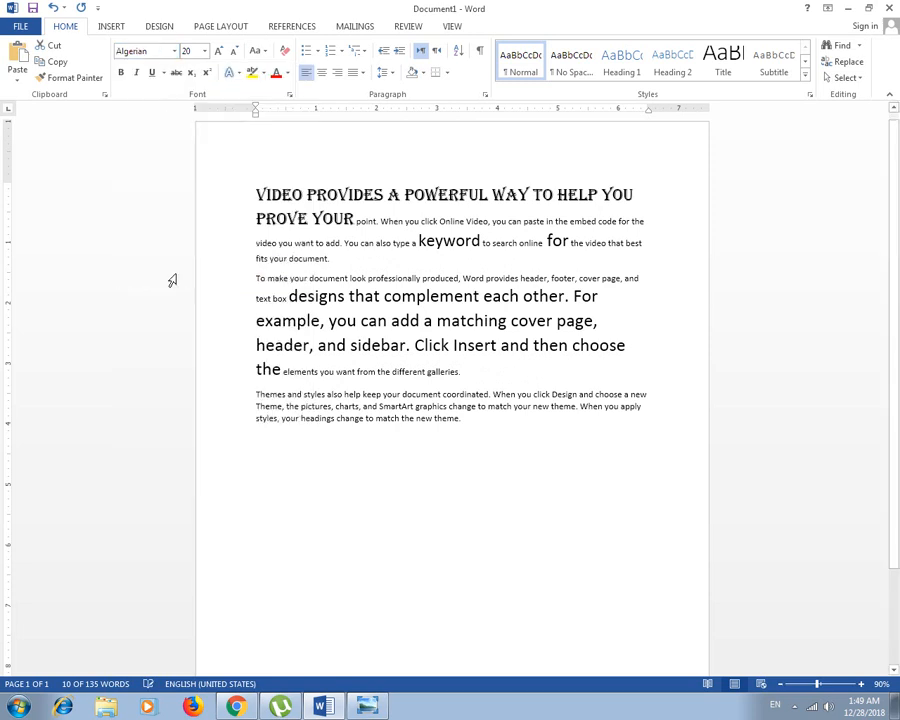
pyautogui.click(316, 199)
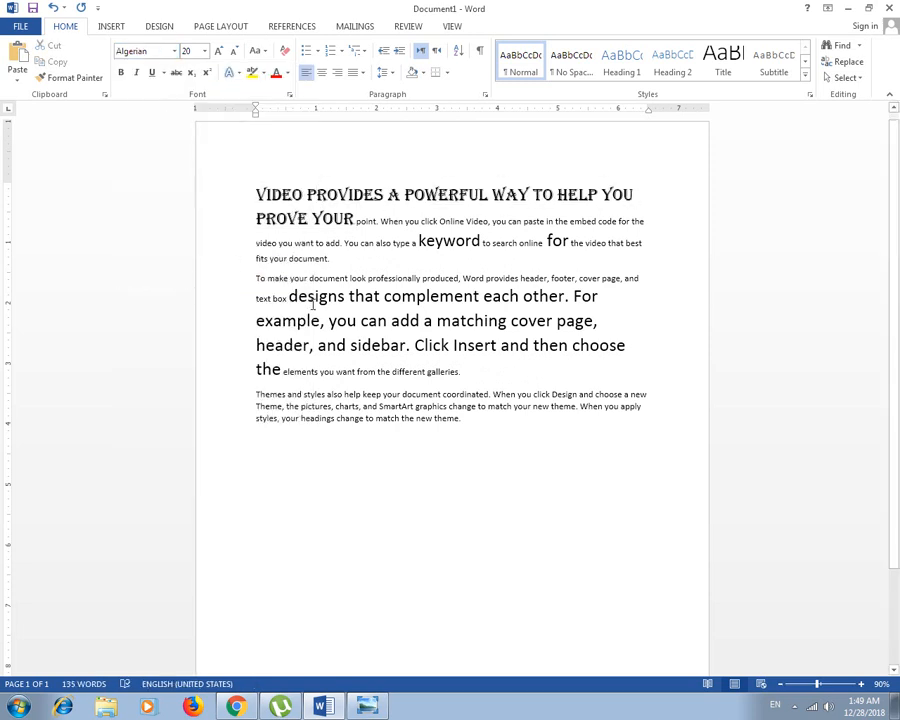
# - Change the font of the third paragraph, starting "Themes and styles also help", to the CommercialScript font
pyautogui.moveTo(257, 394); pyautogui.dragTo(478, 424)
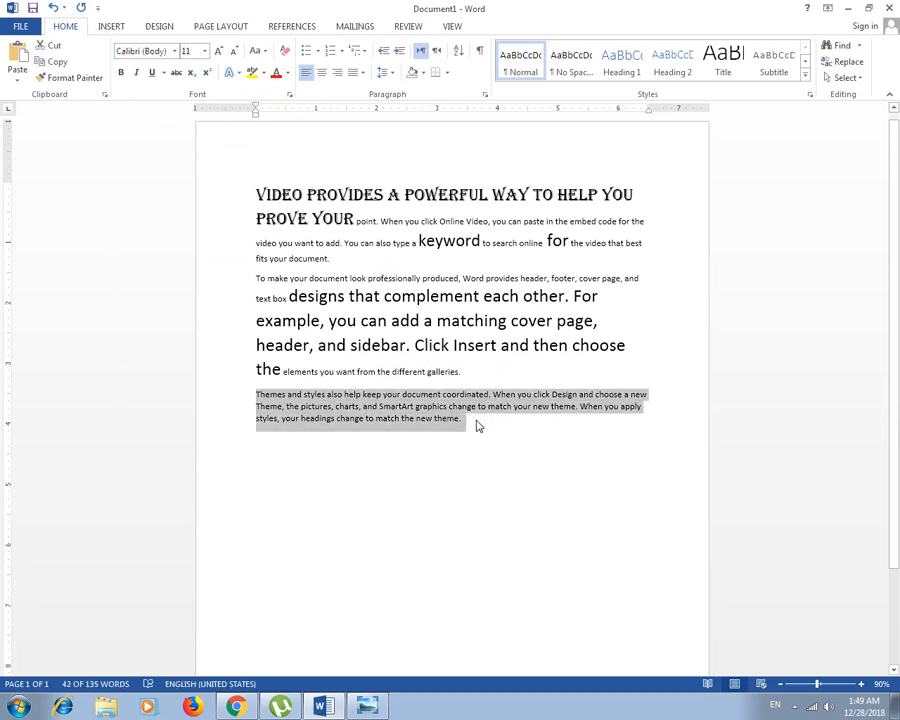
pyautogui.click(125, 50)
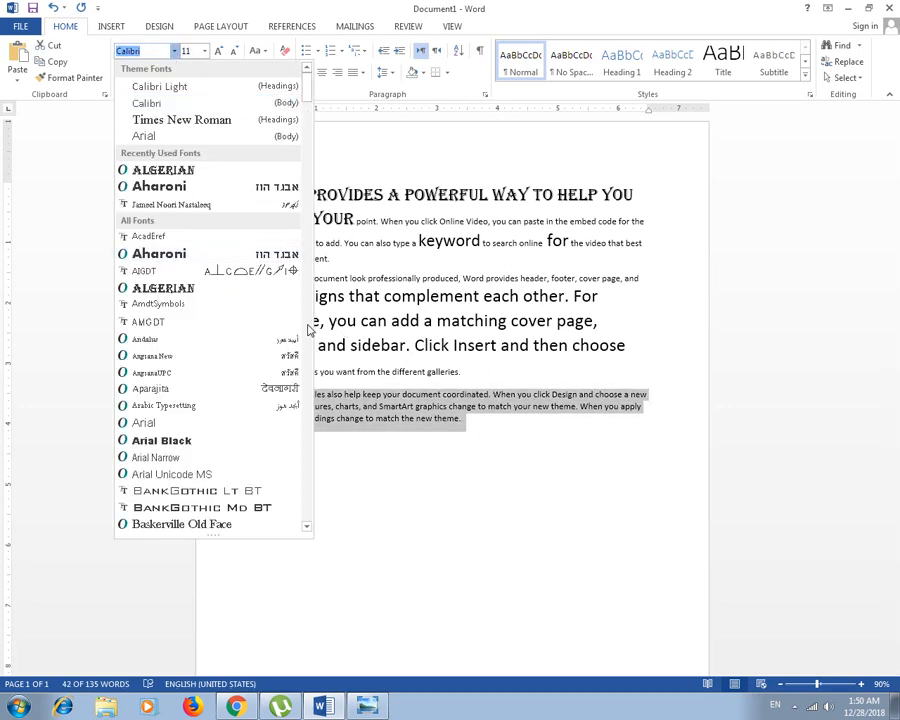
pyautogui.scroll(-20, 309, 330)
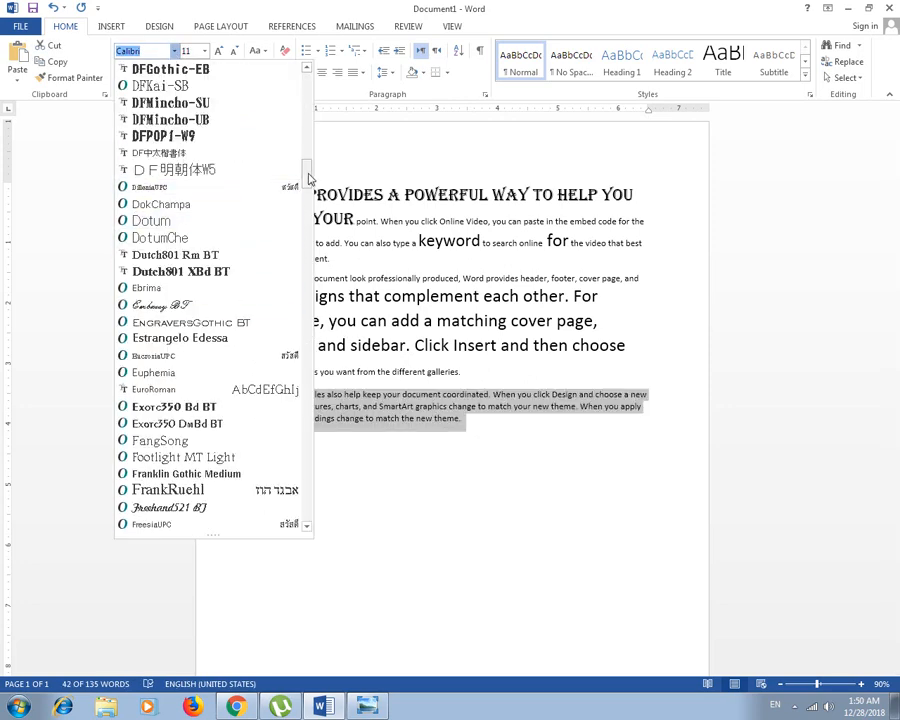
pyautogui.moveTo(309, 178); pyautogui.dragTo(306, 146)
pyautogui.click(230, 367)
pyautogui.click(409, 425)
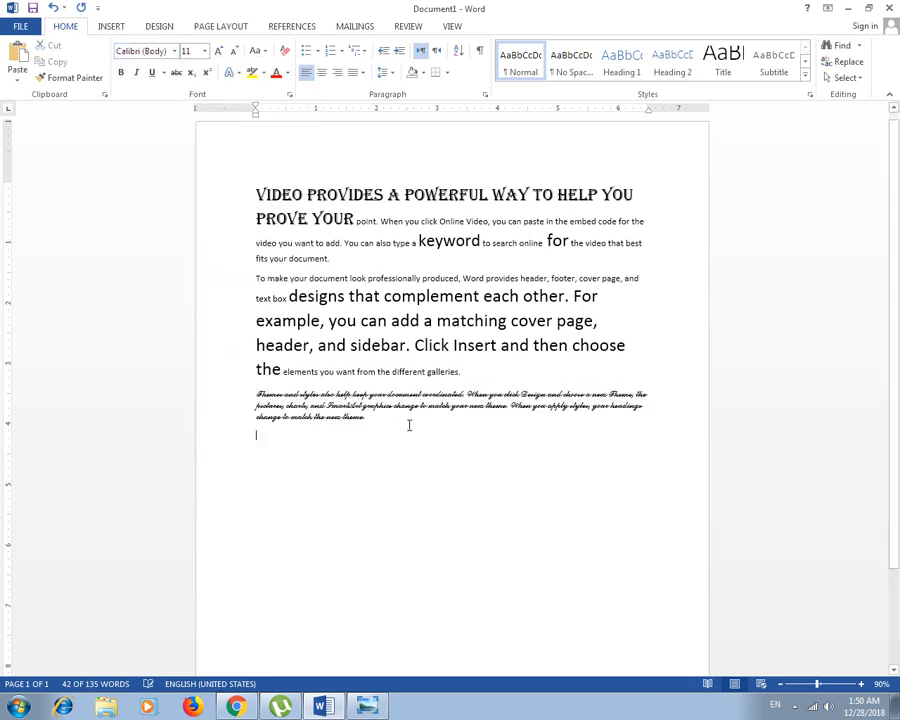
# - Enlarge the third paragraph's script text to font size 28
pyautogui.moveTo(257, 396); pyautogui.dragTo(373, 425)
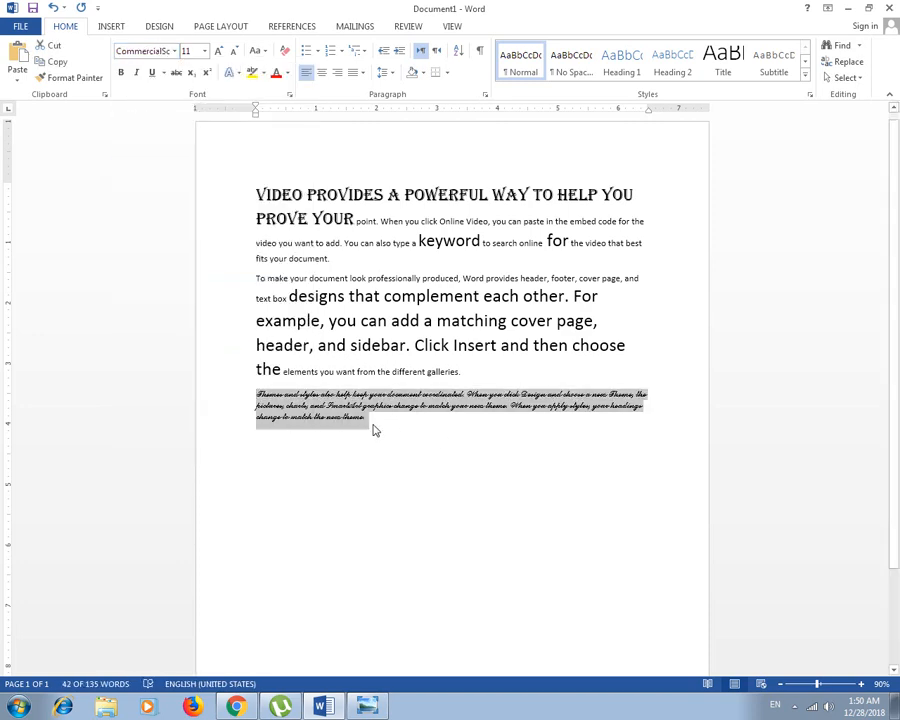
pyautogui.hotkey('ctrl', 'shift', '.')
pyautogui.hotkey('ctrl', 'shift', '.')
pyautogui.hotkey('ctrl', 'shift', '.')
pyautogui.hotkey('ctrl', 'shift', '.')
pyautogui.hotkey('ctrl', 'shift', '.')
pyautogui.hotkey('ctrl', 'shift', '.')
pyautogui.hotkey('ctrl', 'shift', '.')
pyautogui.hotkey('ctrl', 'shift', '.')
pyautogui.hotkey('ctrl', 'shift', '.')
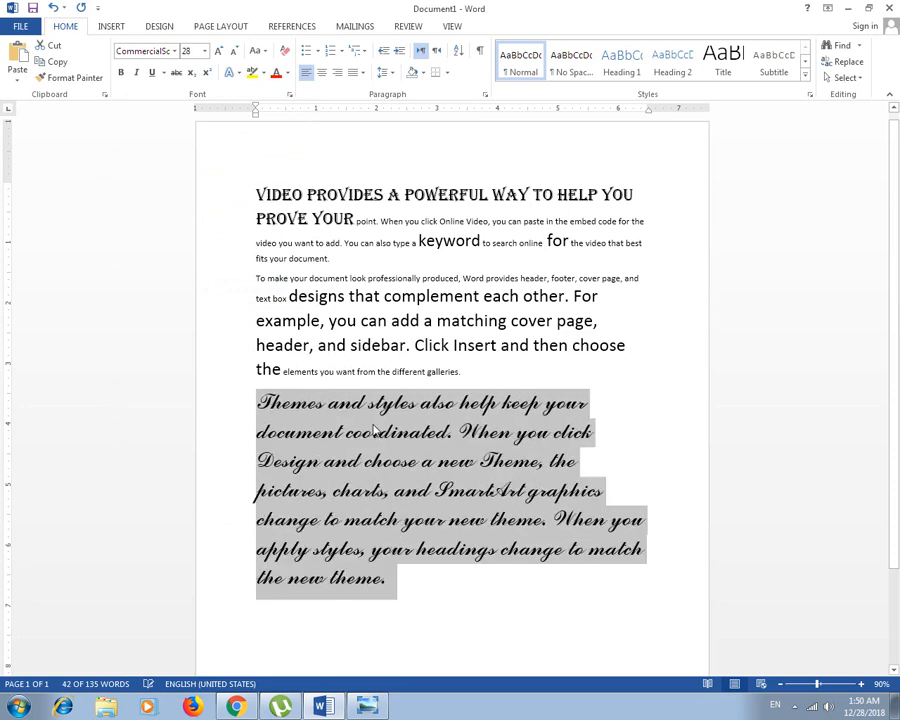
# - Browse the available fonts, try Broadway on the third paragraph, and undo that font change
pyautogui.click(175, 51)
pyautogui.scroll(-10, 308, 466)
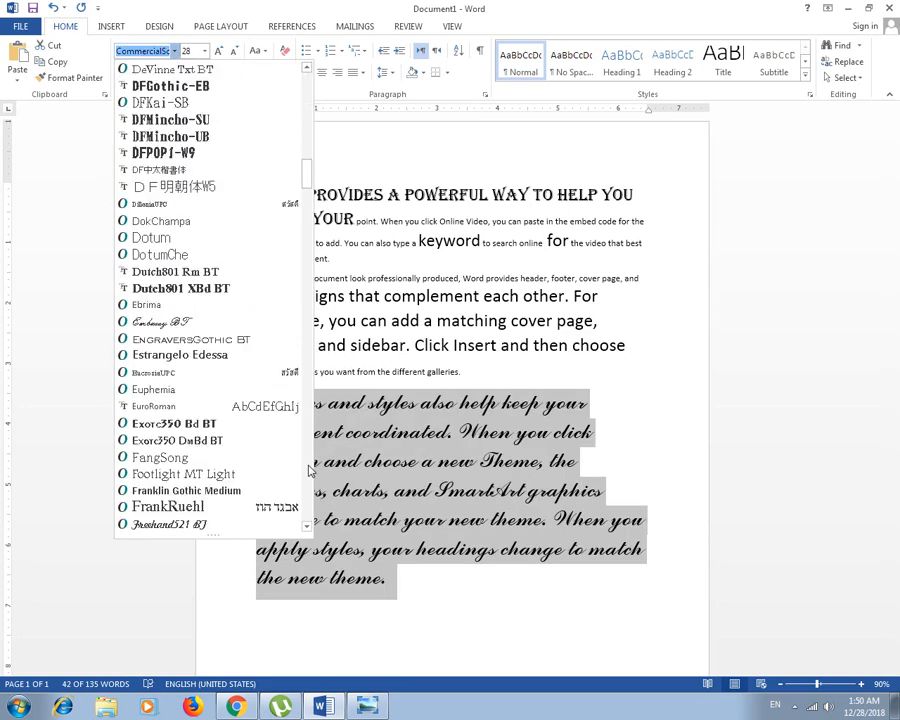
pyautogui.scroll(-15, 310, 470)
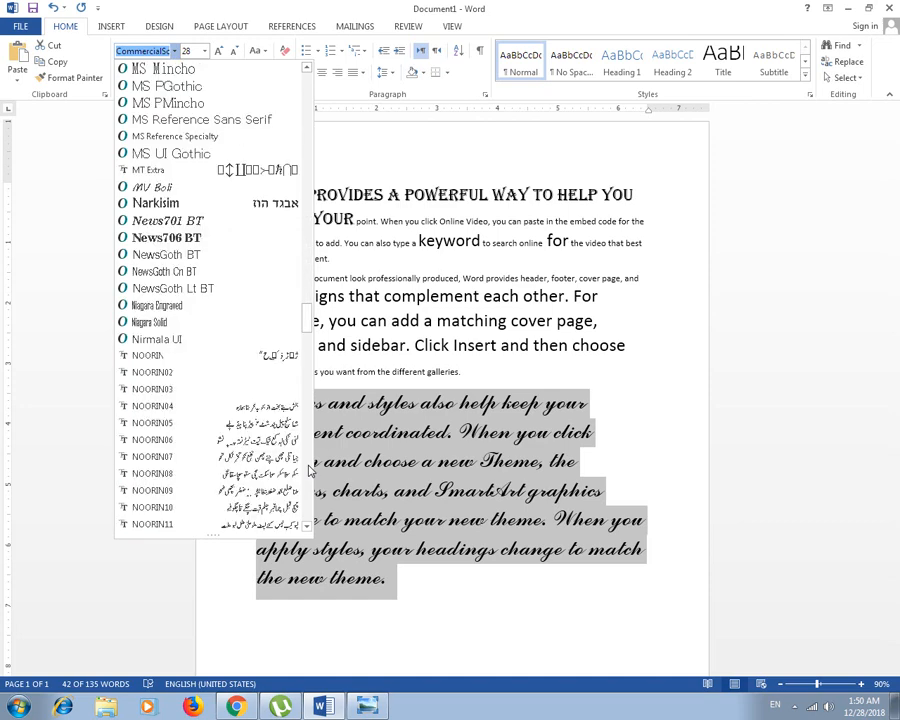
pyautogui.scroll(-9, 310, 470)
pyautogui.click(310, 470)
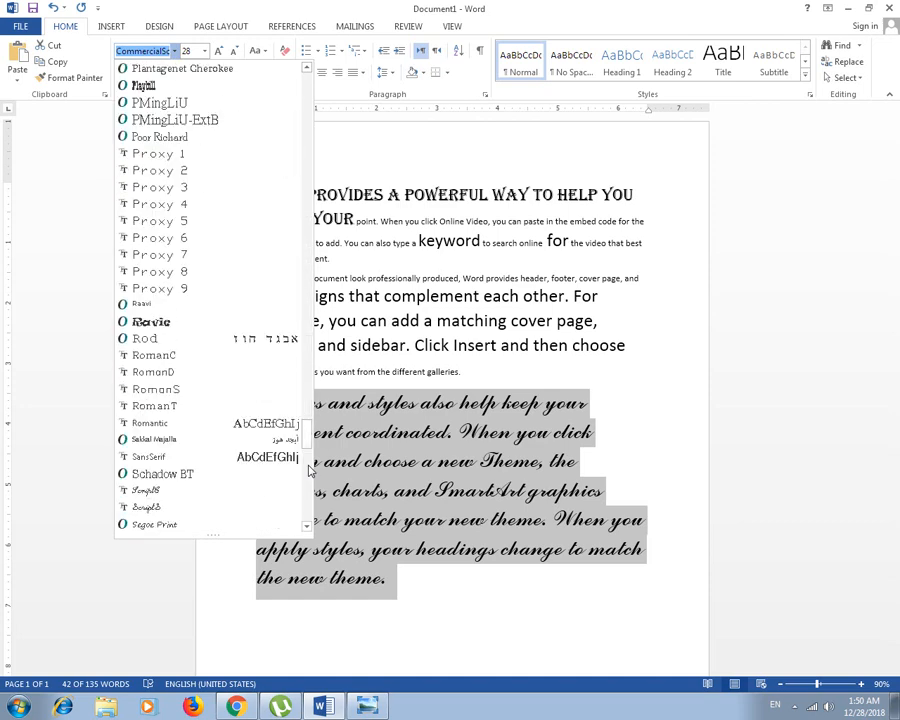
pyautogui.click(310, 478)
pyautogui.click(310, 483)
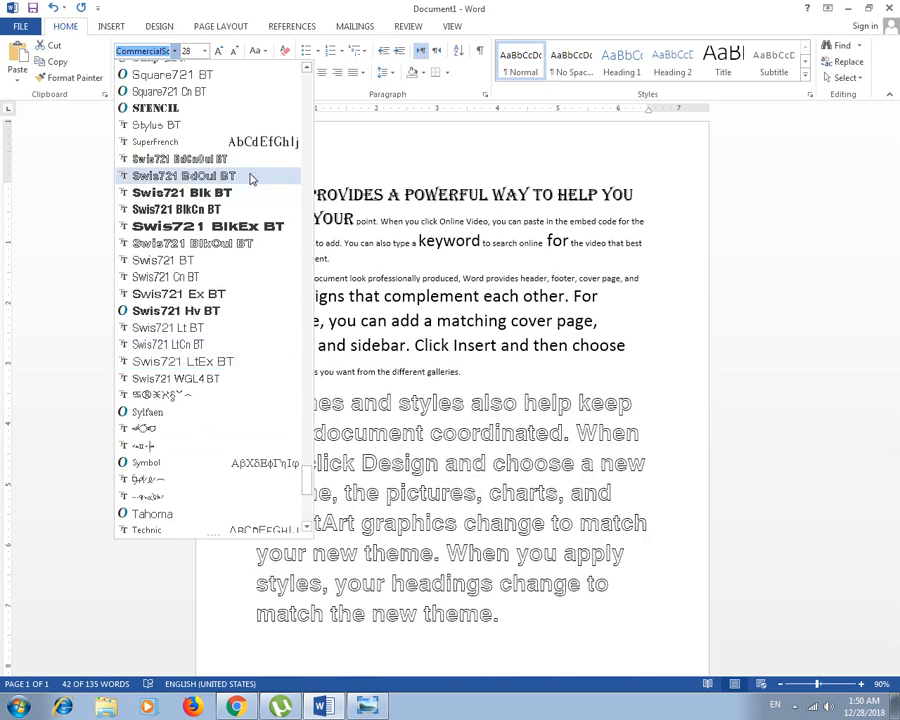
pyautogui.click(307, 123)
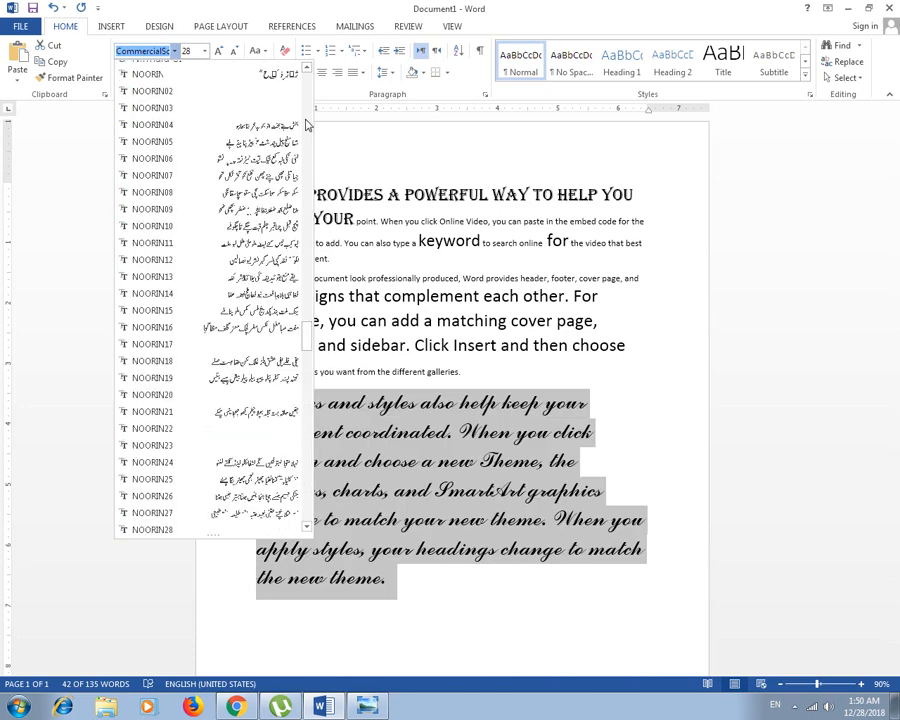
pyautogui.click(307, 123)
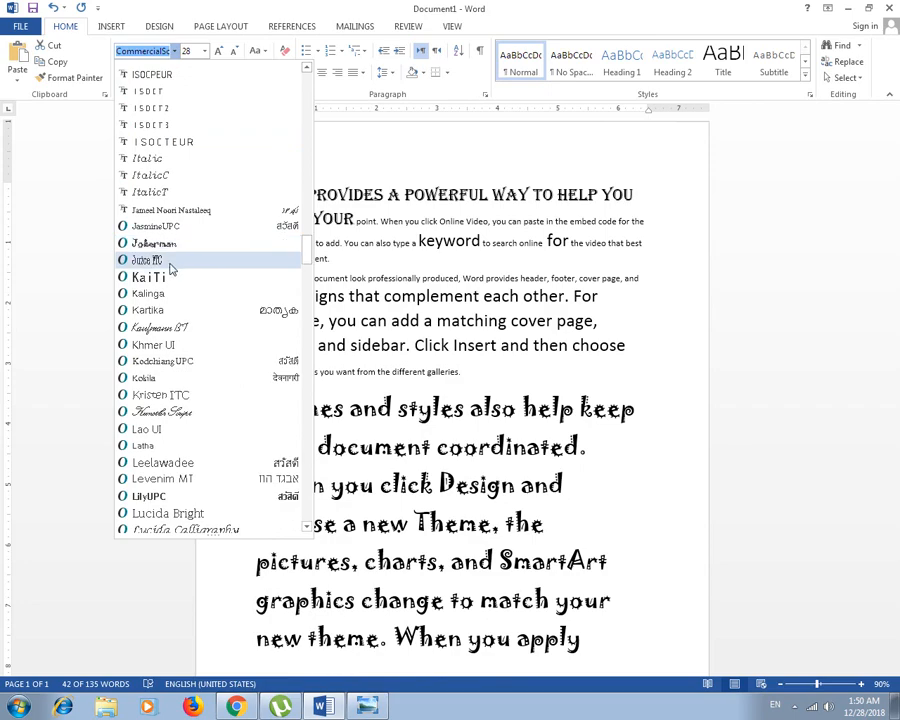
pyautogui.moveTo(308, 256); pyautogui.dragTo(308, 137)
pyautogui.click(218, 119)
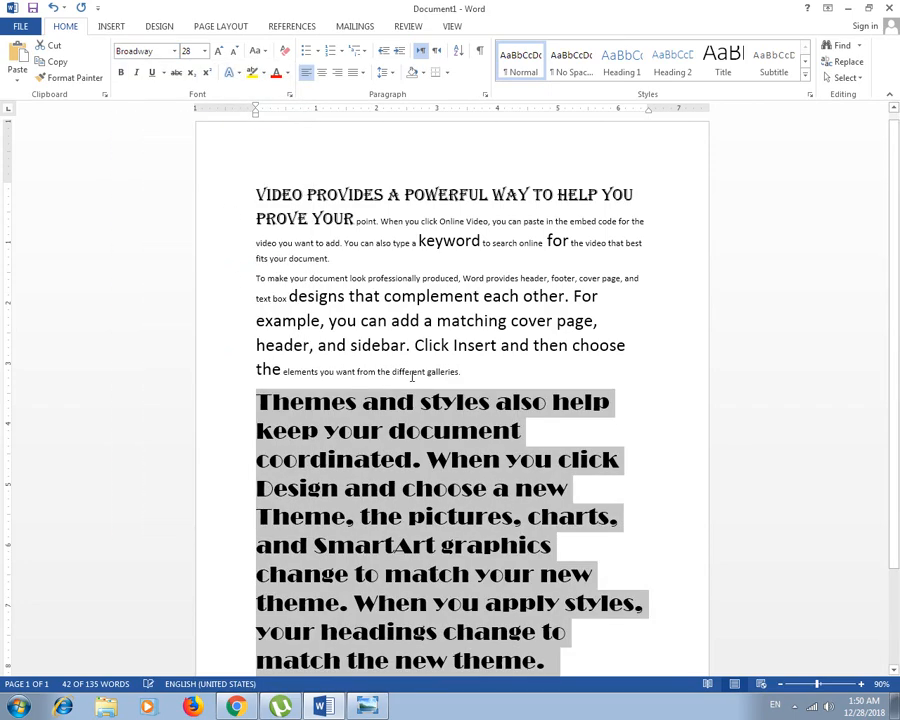
pyautogui.hotkey('ctrl', 'z')
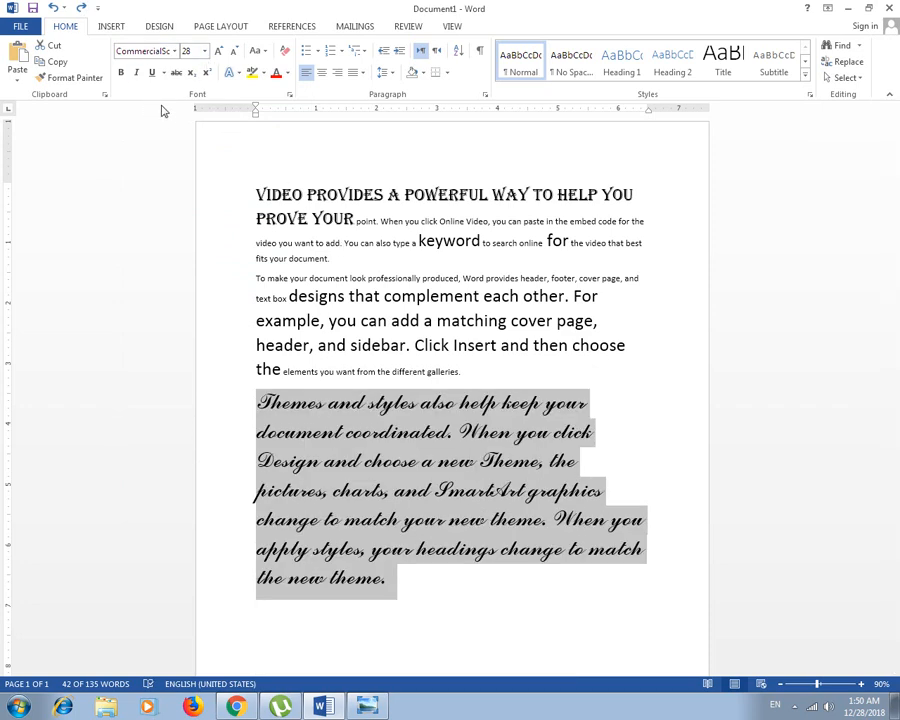
# - Add a new line reading PAKISTAN above the document's opening paragraph
pyautogui.click(369, 278)
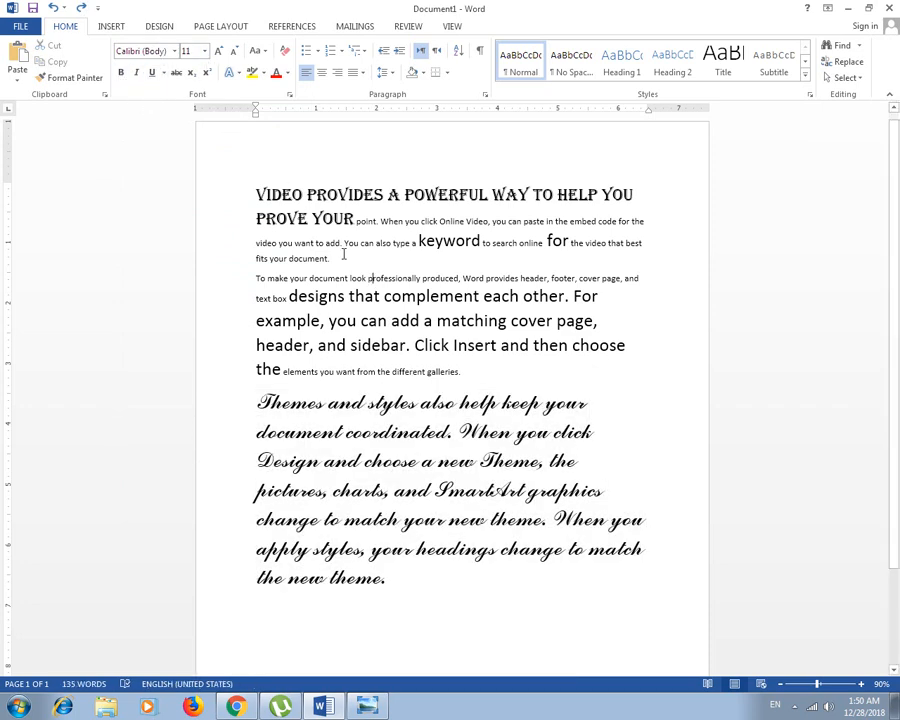
pyautogui.click(256, 194)
pyautogui.press('Return')
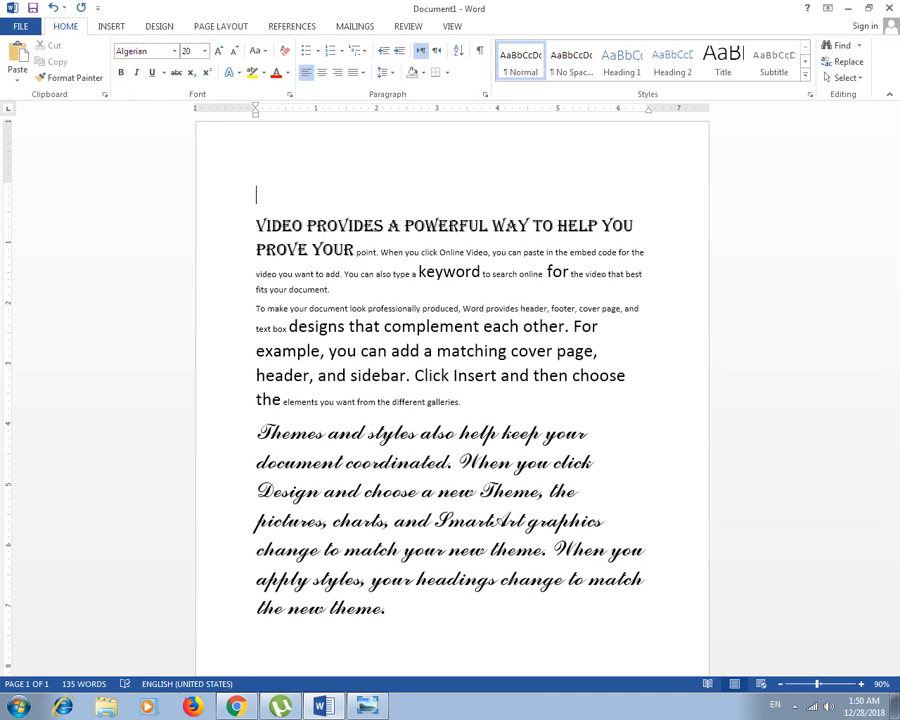
pyautogui.write('PAKISTAN')
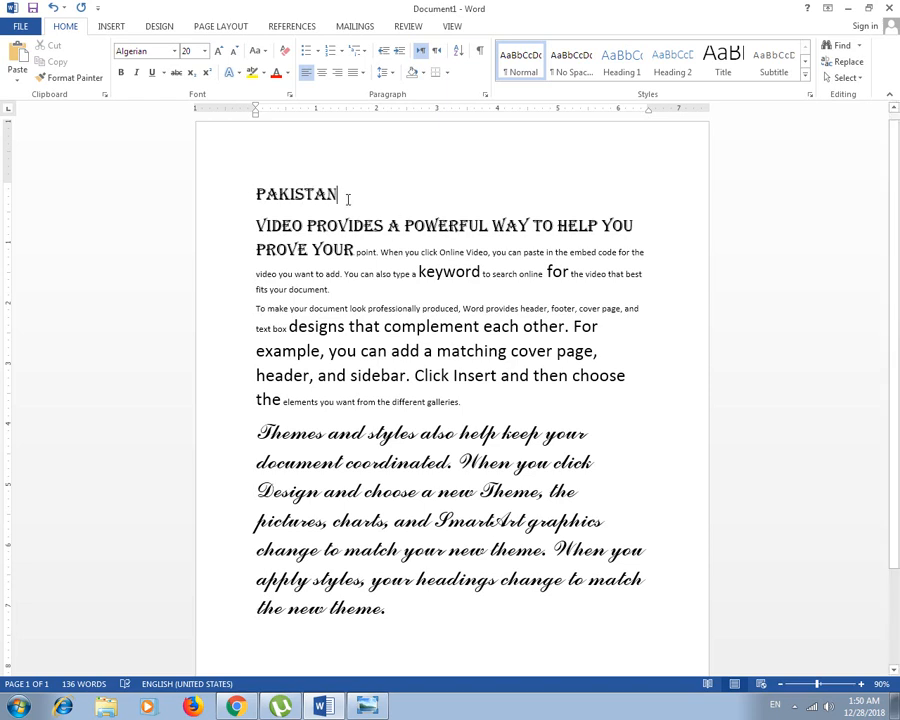
# - Make the PAKISTAN line bold
pyautogui.moveTo(347, 195); pyautogui.dragTo(252, 197)
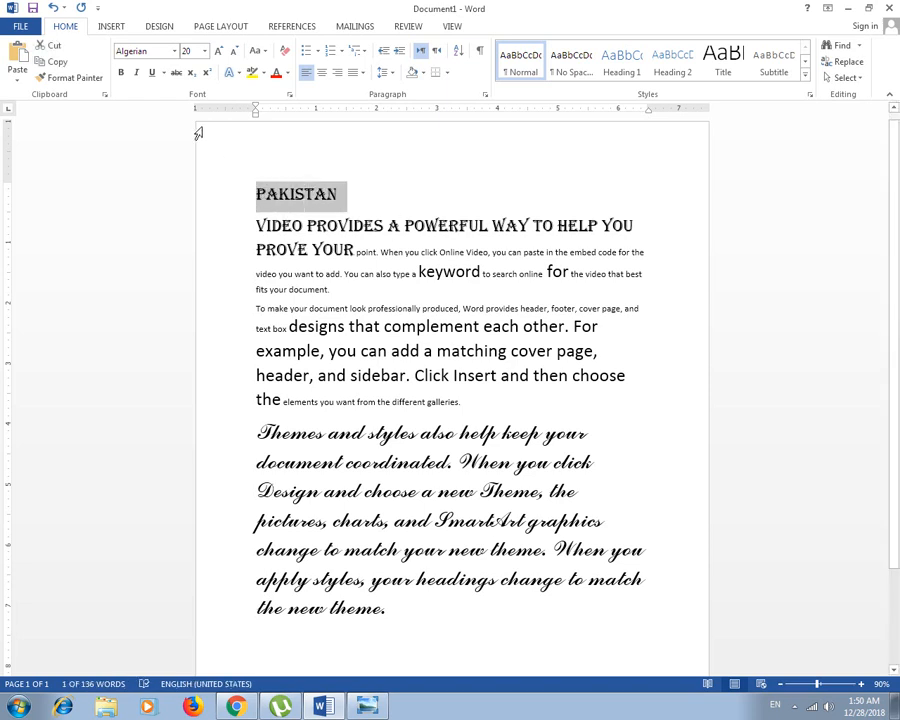
pyautogui.click(122, 73)
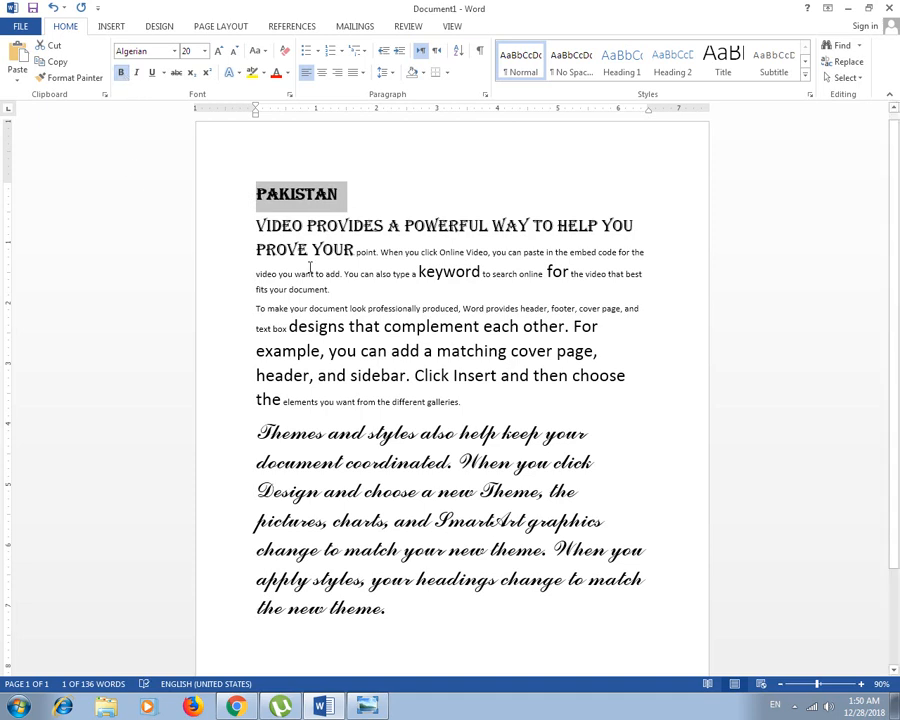
pyautogui.click(345, 205)
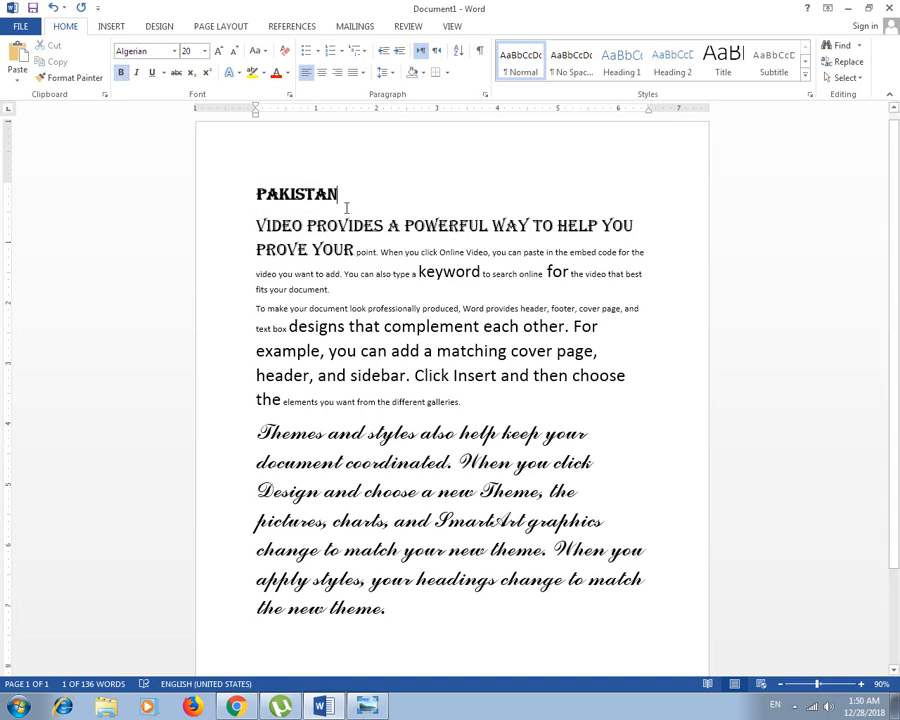
# - Toggle bold off and on for the PAKISTAN line, ending with bold turned off
pyautogui.moveTo(358, 195); pyautogui.dragTo(250, 199)
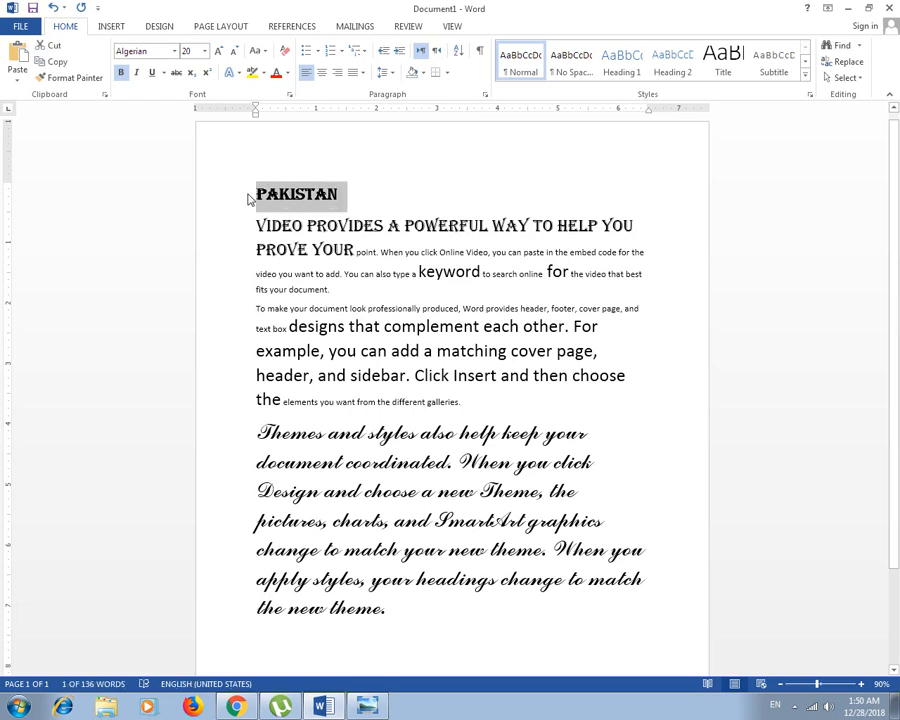
pyautogui.click(121, 73)
pyautogui.click(122, 74)
pyautogui.click(122, 74)
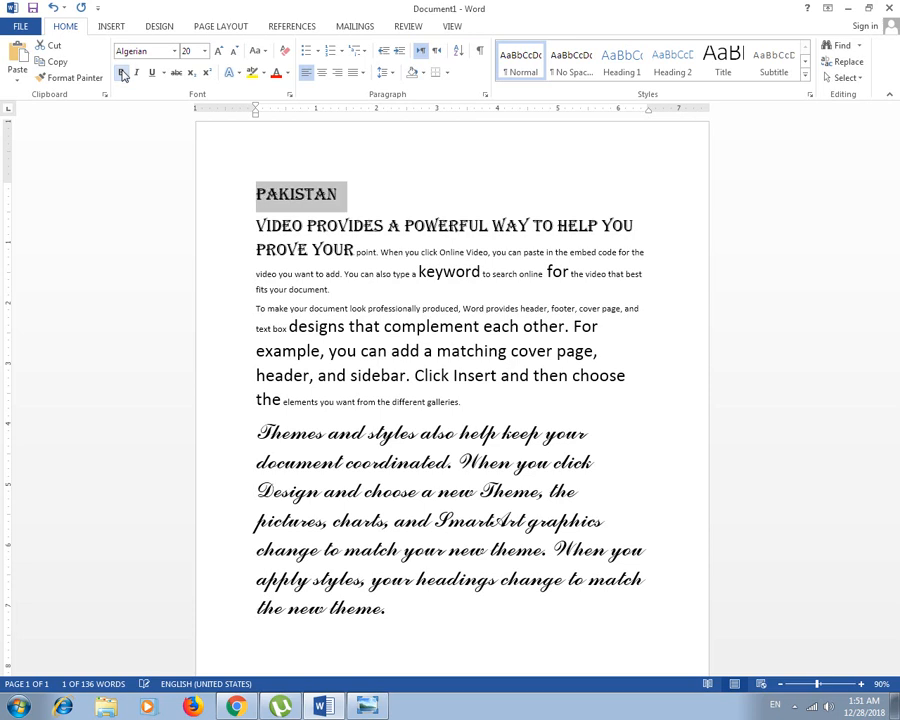
pyautogui.click(122, 74)
pyautogui.click(122, 74)
pyautogui.click(400, 293)
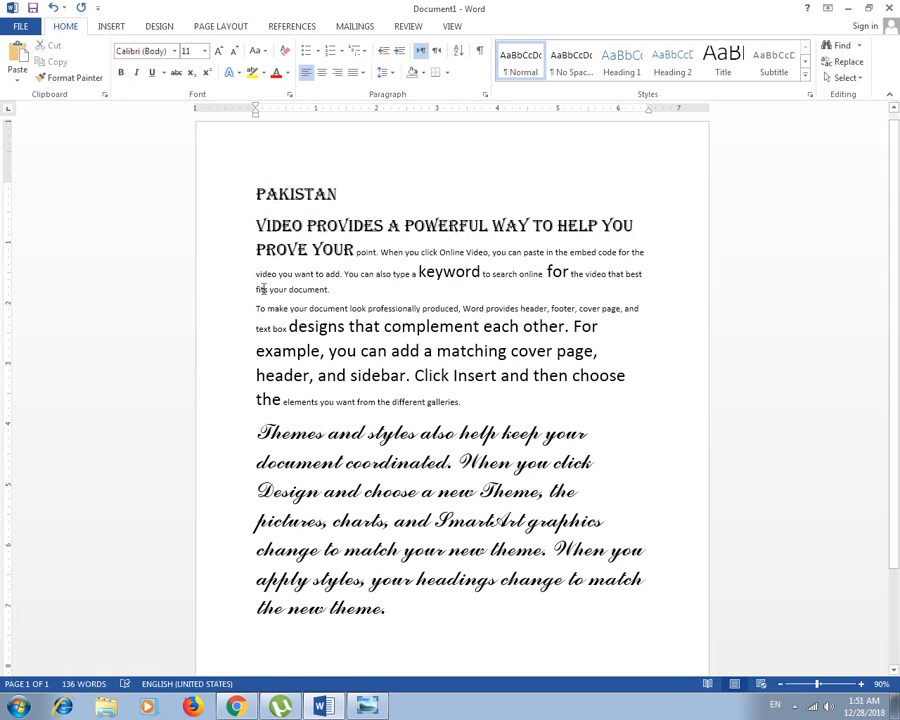
# - Make the words "fits your document." at the end of the first paragraph bold
pyautogui.moveTo(257, 289); pyautogui.dragTo(337, 295)
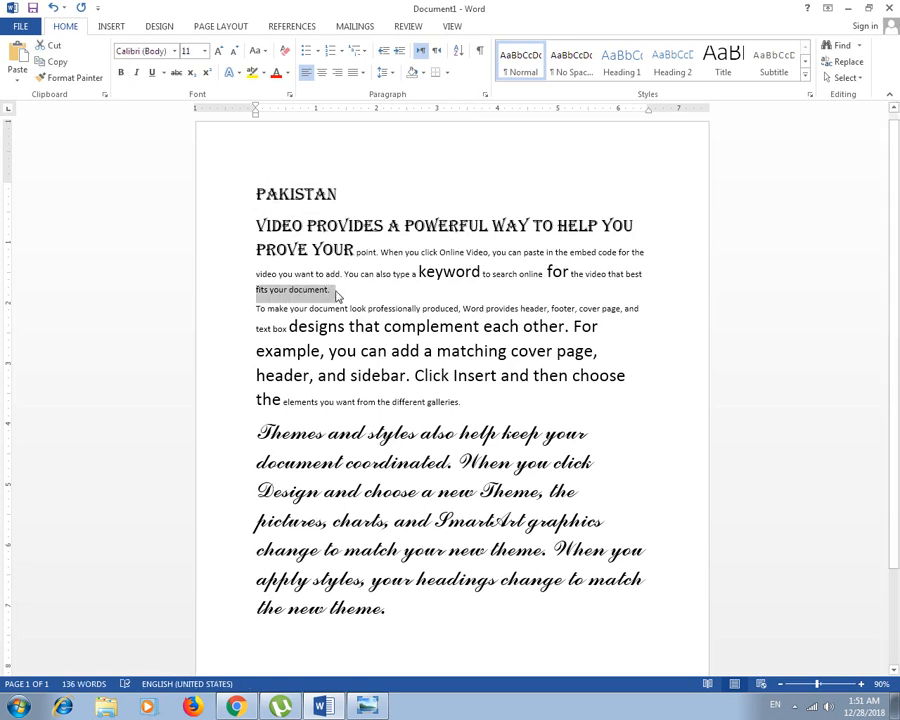
pyautogui.click(121, 73)
pyautogui.click(349, 291)
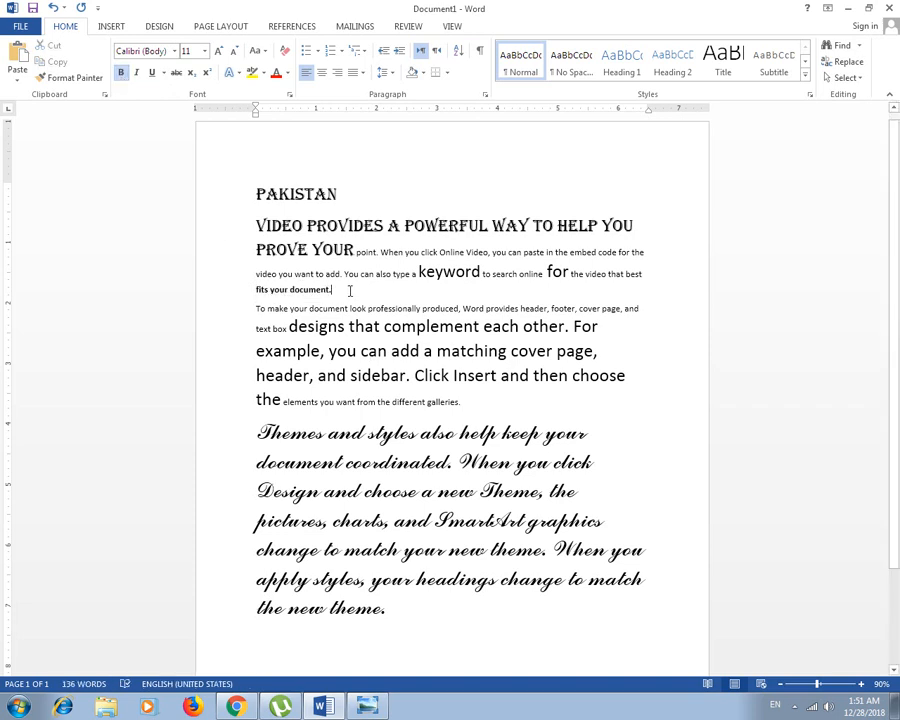
# - Make the words "you want to add. You can" in the first paragraph bold
pyautogui.moveTo(279, 274); pyautogui.dragTo(375, 274)
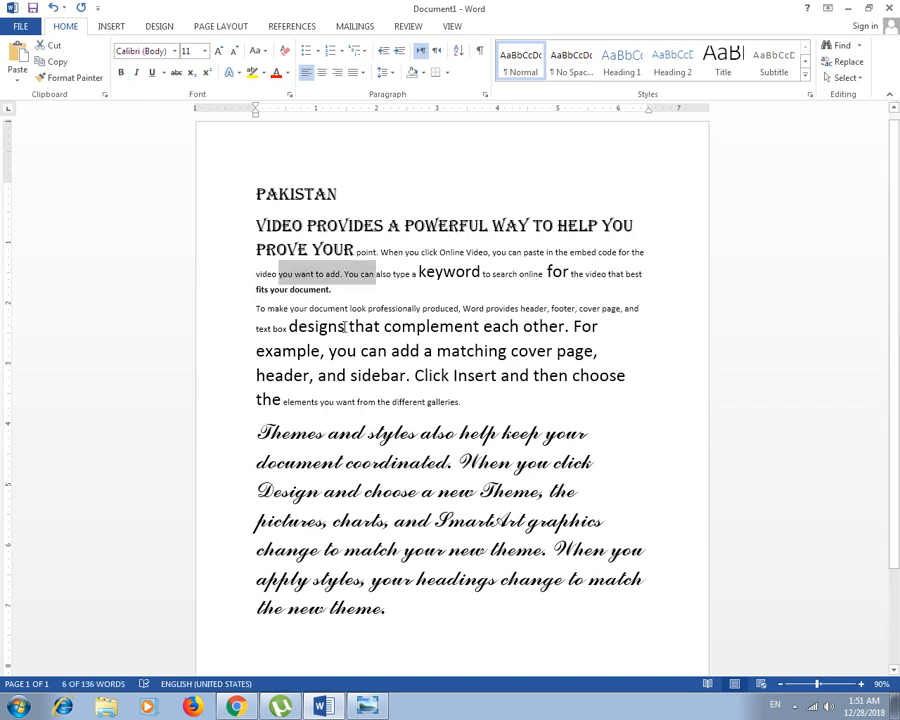
pyautogui.hotkey('ctrl', 'b')
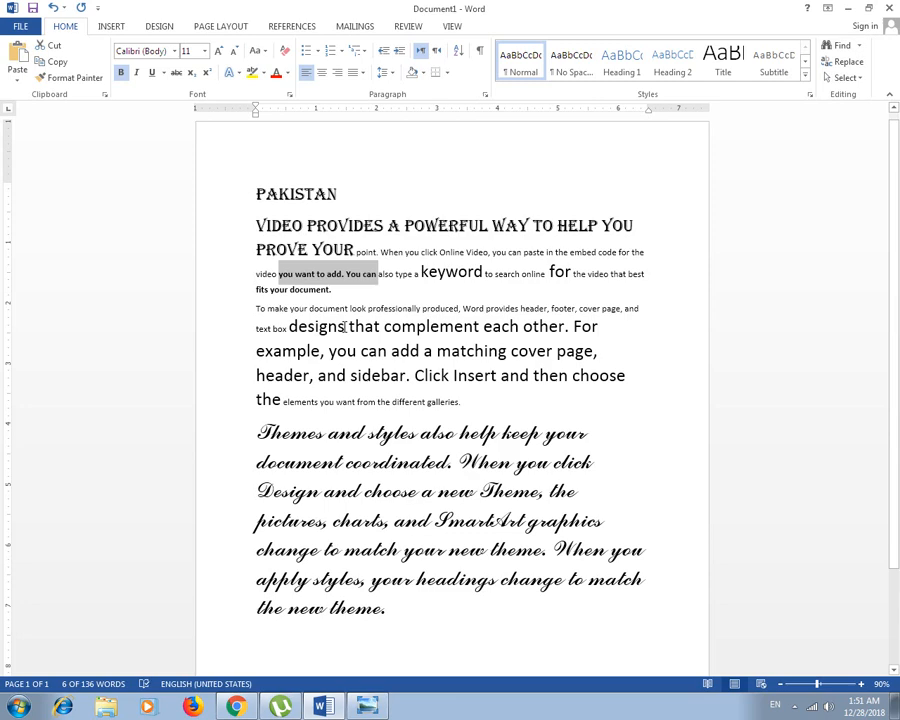
pyautogui.click(375, 288)
# - Italicize the opening words "Video provides" of the paragraph below the PAKISTAN line
pyautogui.scroll(2, 318, 286)
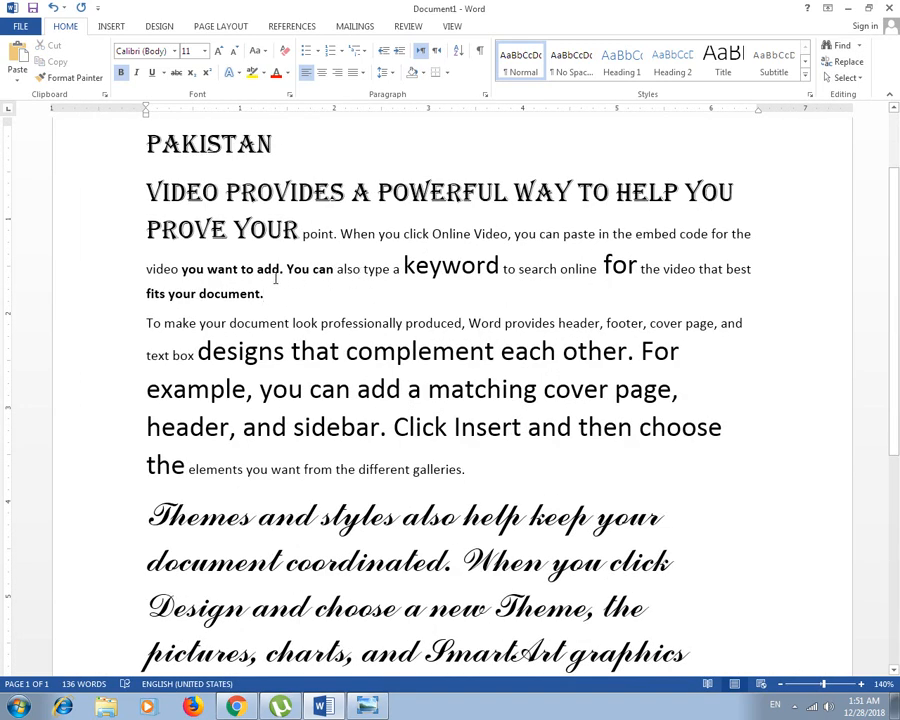
pyautogui.scroll(-3, 287, 300)
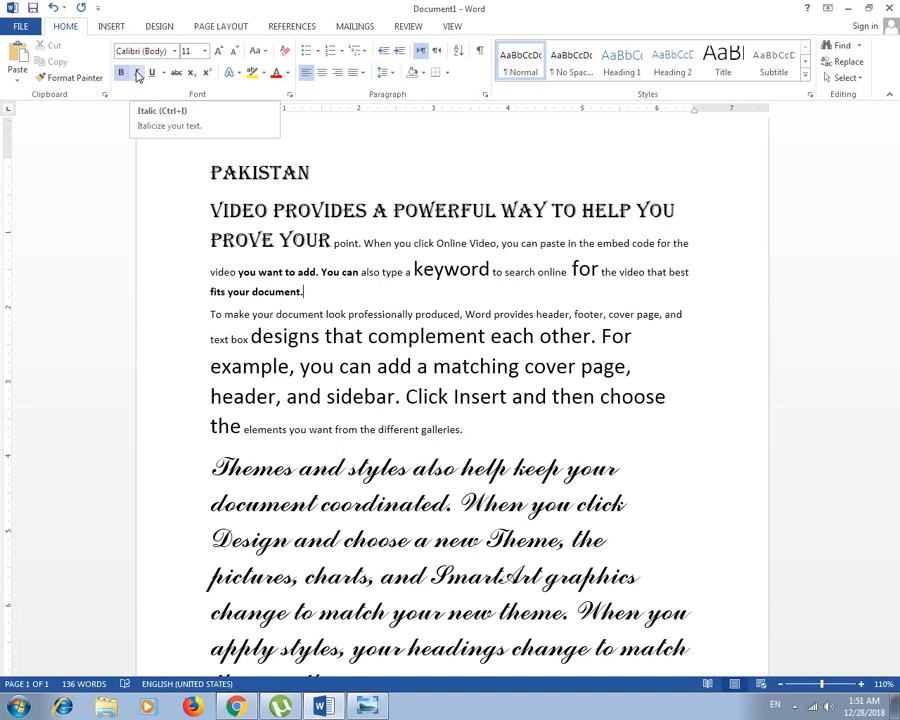
pyautogui.click(308, 314)
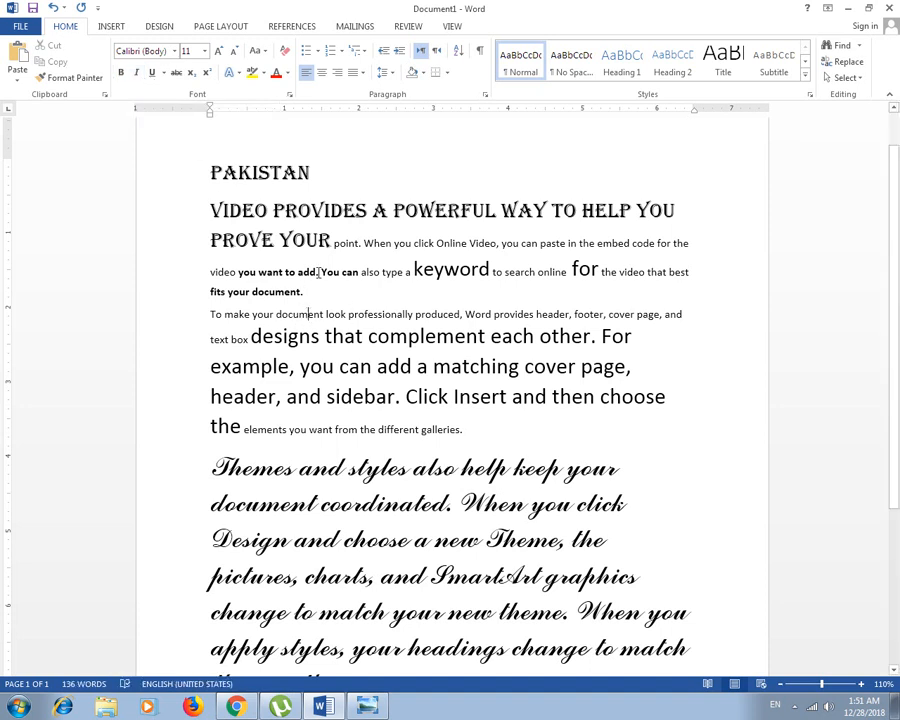
pyautogui.moveTo(211, 210); pyautogui.dragTo(371, 211)
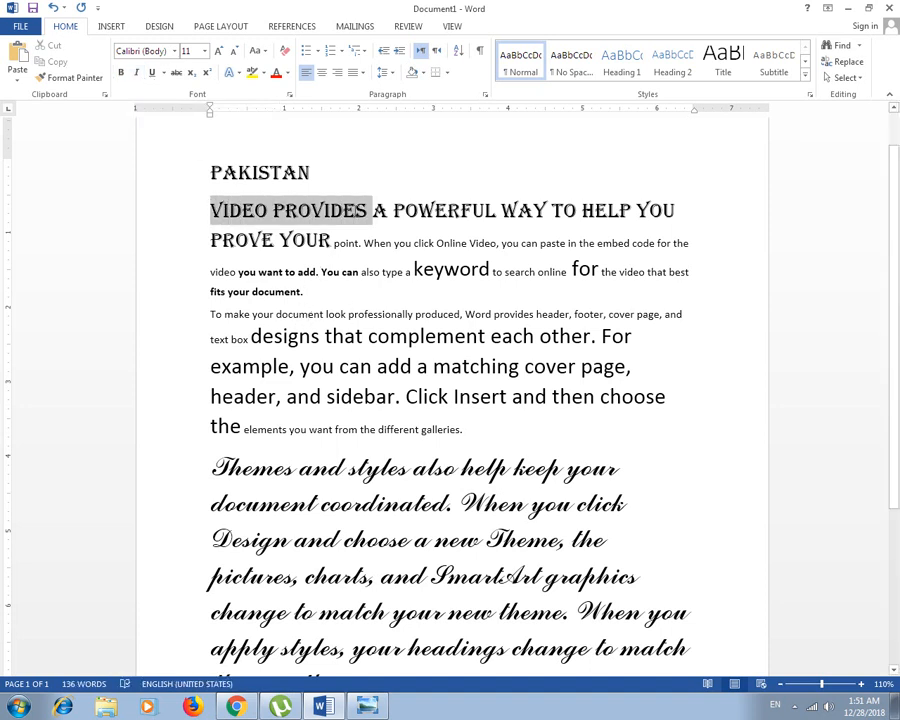
pyautogui.click(138, 74)
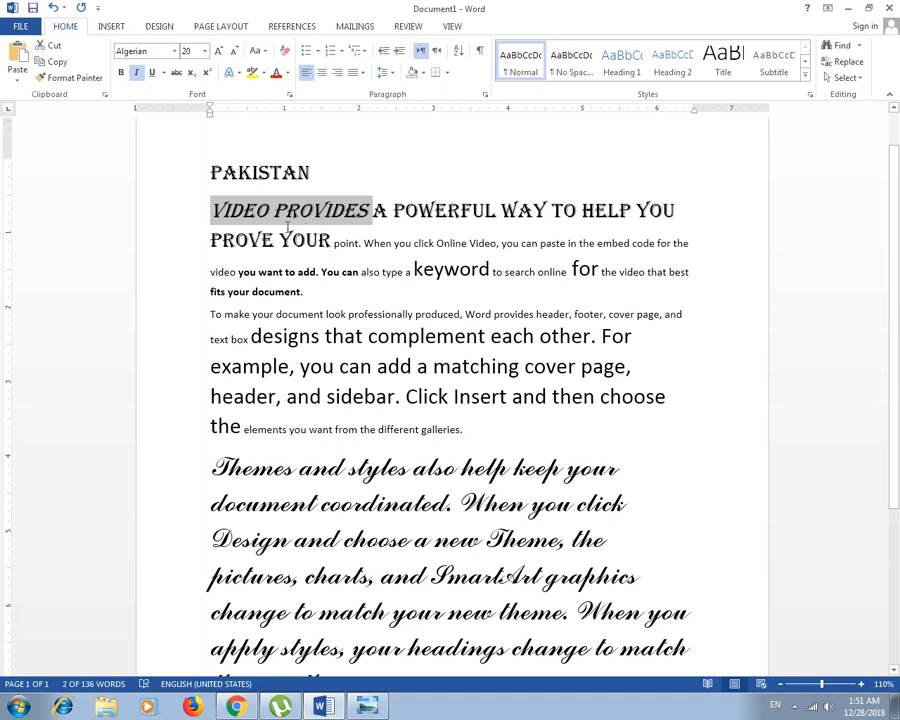
# - Underline the PAKISTAN line with a single underline
pyautogui.click(163, 73)
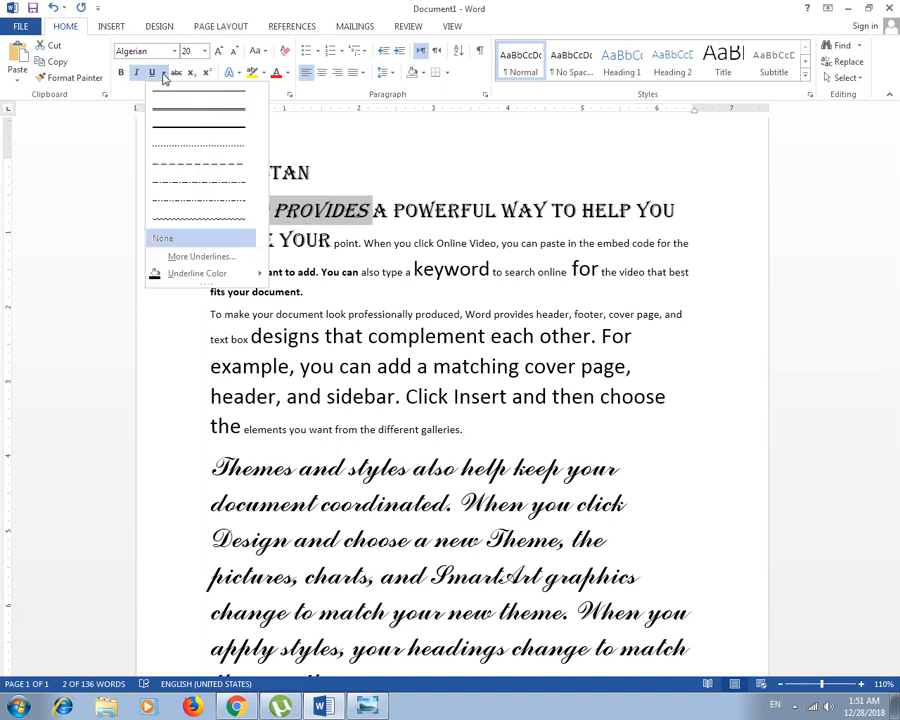
pyautogui.click(163, 73)
pyautogui.moveTo(312, 172); pyautogui.dragTo(176, 172)
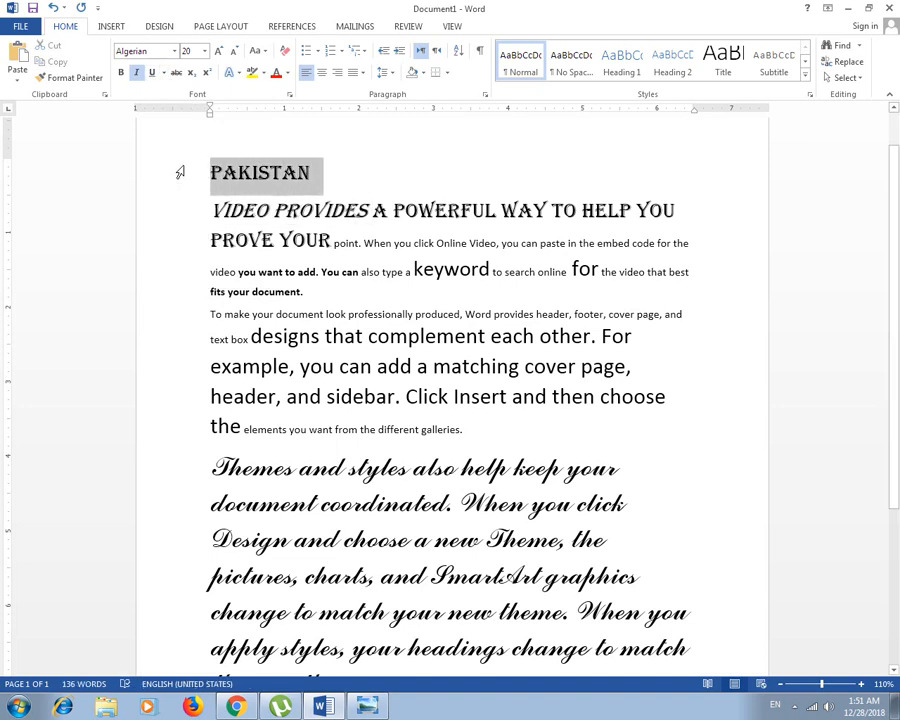
pyautogui.click(151, 73)
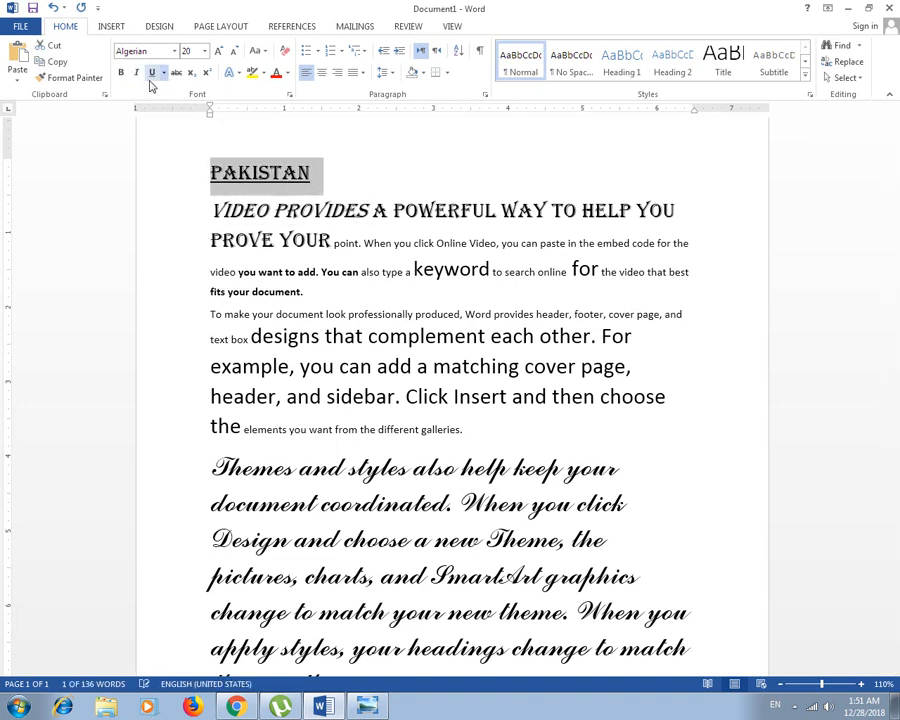
# - Remove the underline from the PAKISTAN line
pyautogui.click(352, 182)
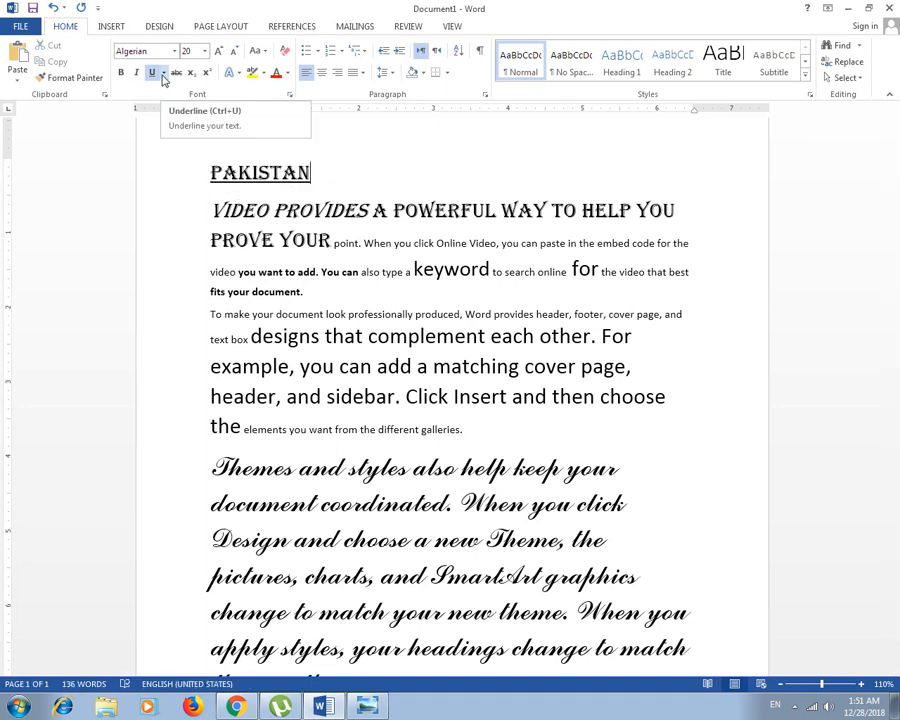
pyautogui.moveTo(312, 174); pyautogui.dragTo(208, 176)
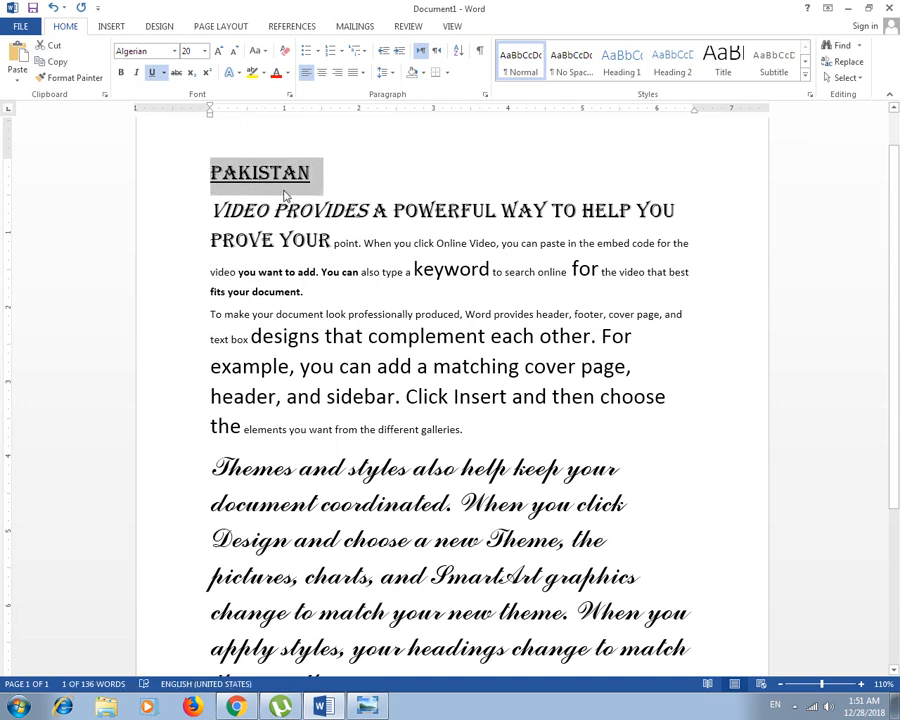
pyautogui.hotkey('ctrl', 'u')
pyautogui.click(323, 187)
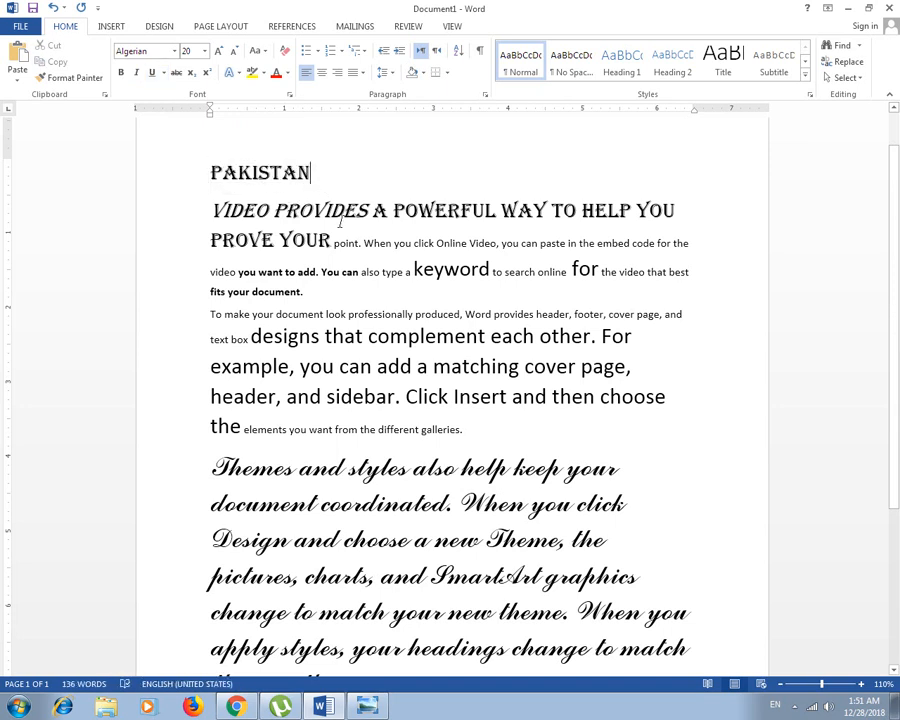
# - Underline the entire paragraph below the PAKISTAN line and remove that underline again
pyautogui.moveTo(228, 212); pyautogui.dragTo(488, 305)
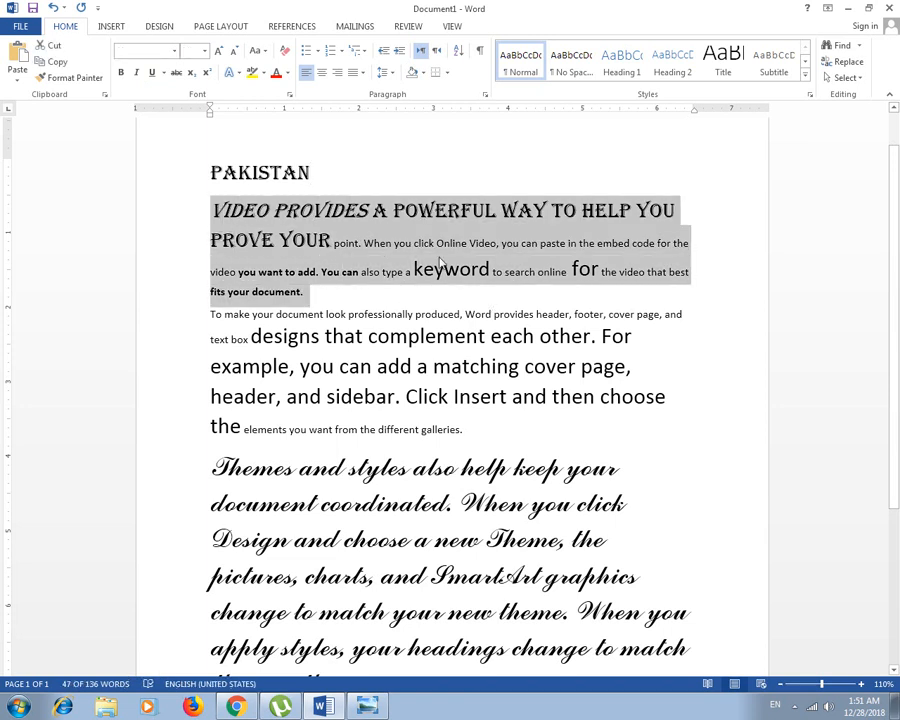
pyautogui.click(152, 72)
pyautogui.click(340, 266)
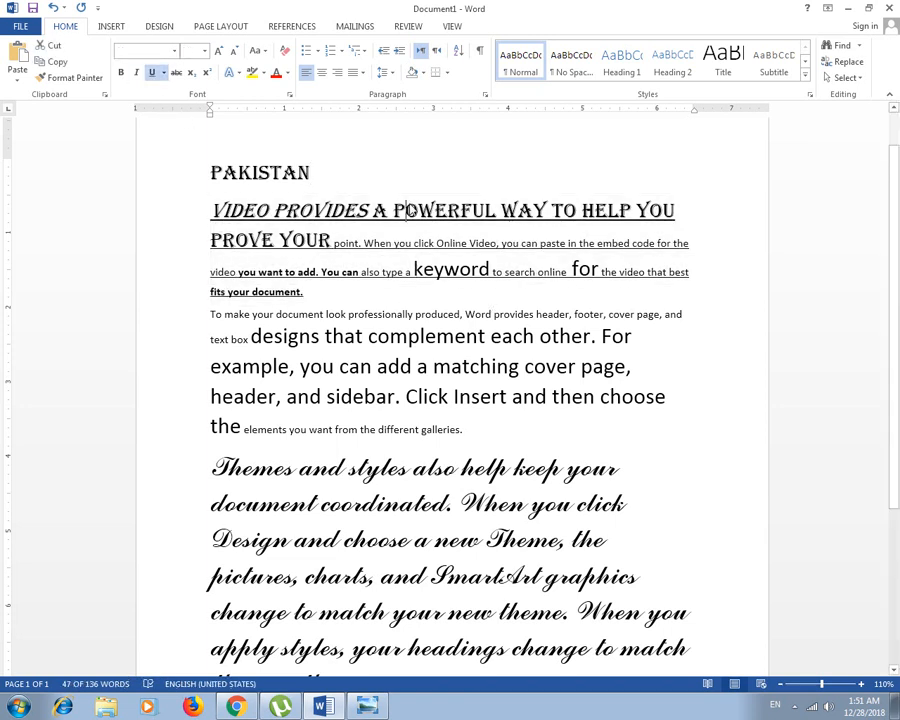
pyautogui.tripleClick(407, 283)
pyautogui.click(153, 73)
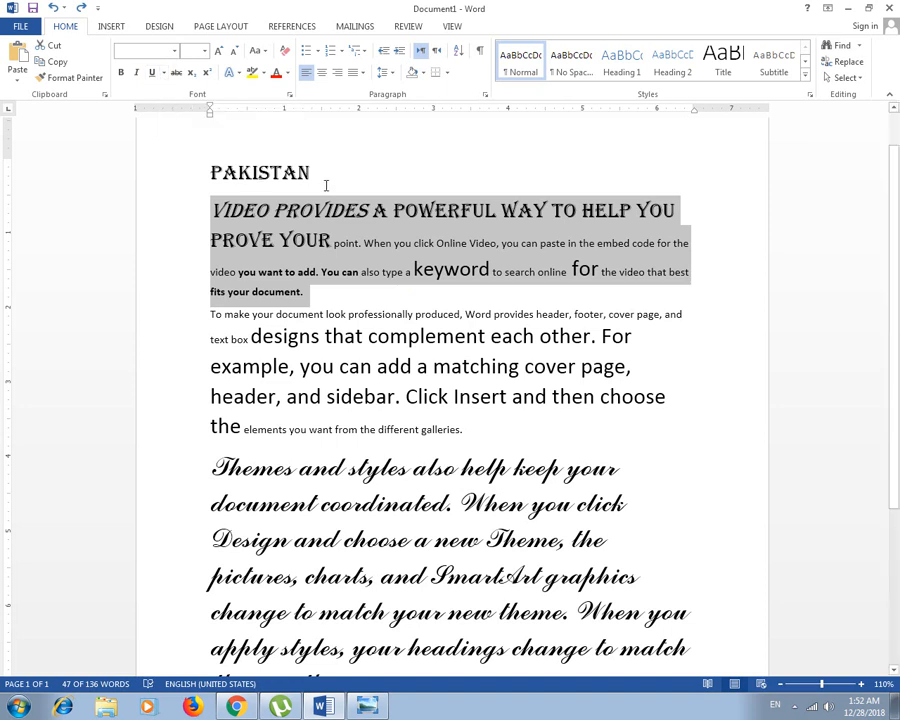
# - Apply a dotted underline to the PAKISTAN line
pyautogui.moveTo(314, 174); pyautogui.dragTo(205, 179)
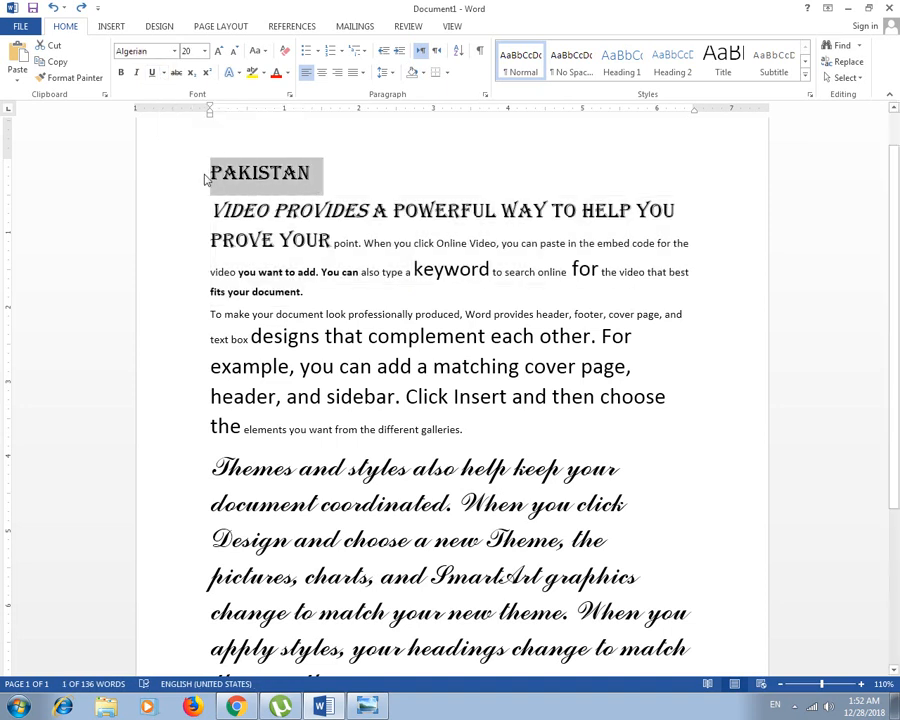
pyautogui.click(164, 73)
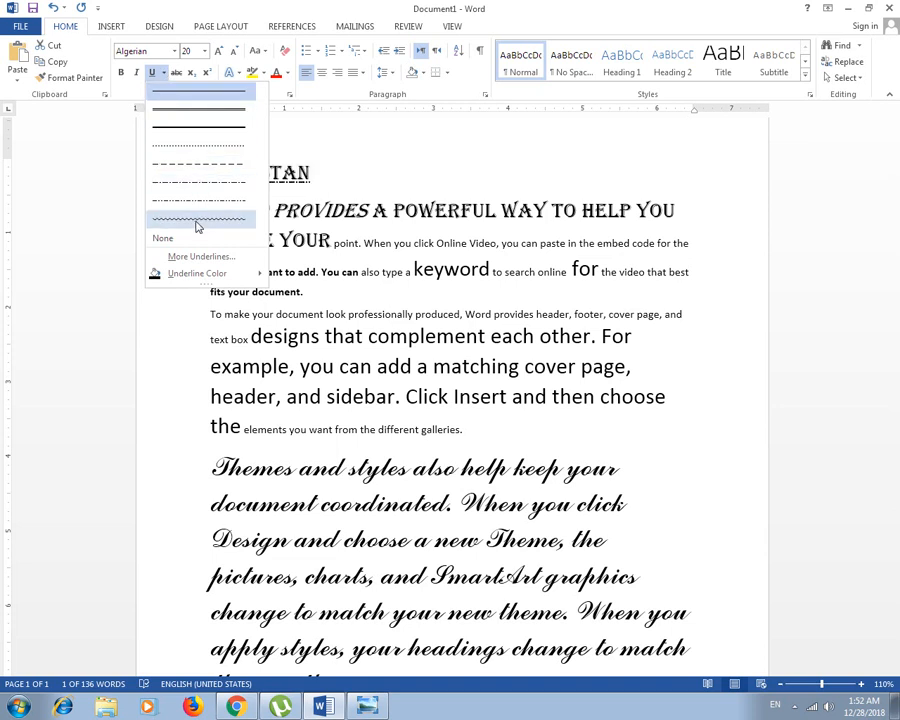
pyautogui.click(215, 152)
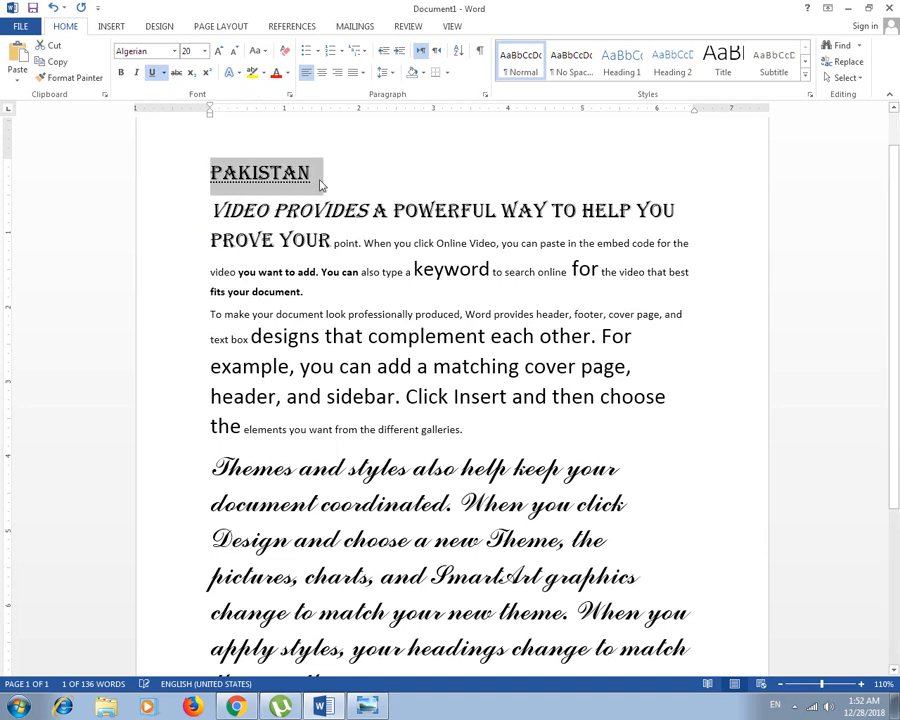
pyautogui.click(318, 180)
# - Set the underline color of the PAKISTAN line to the standard red
pyautogui.moveTo(314, 175); pyautogui.dragTo(271, 175)
pyautogui.click(177, 175)
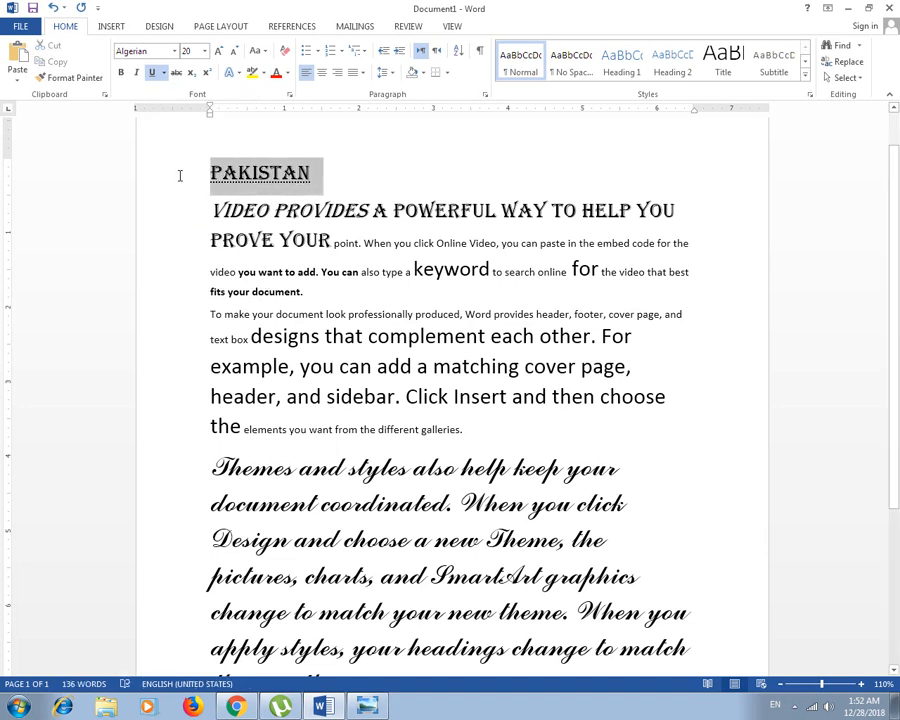
pyautogui.click(164, 73)
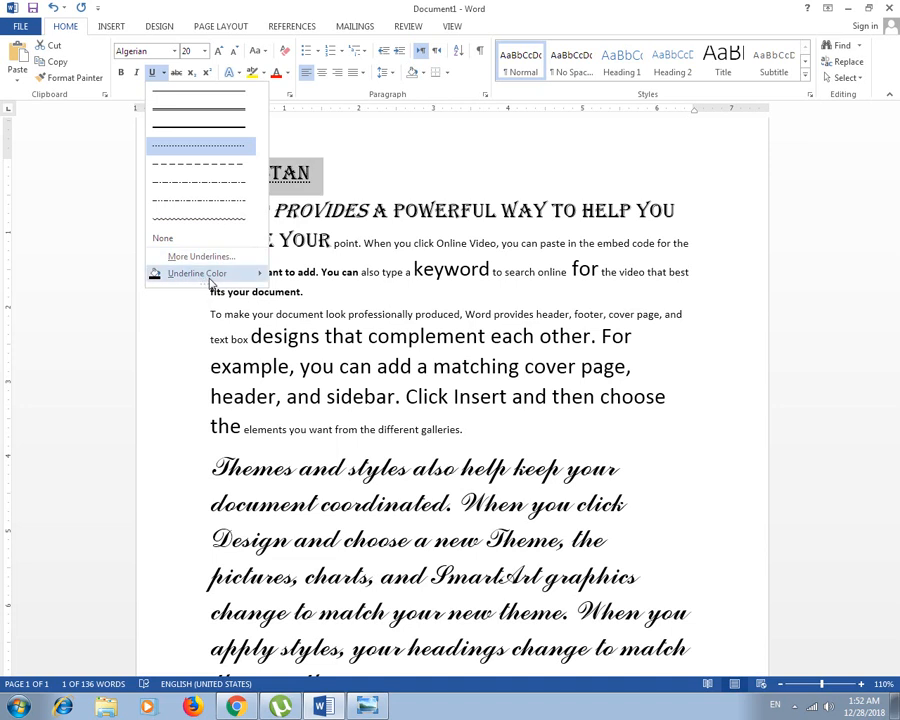
pyautogui.moveTo(210, 282)
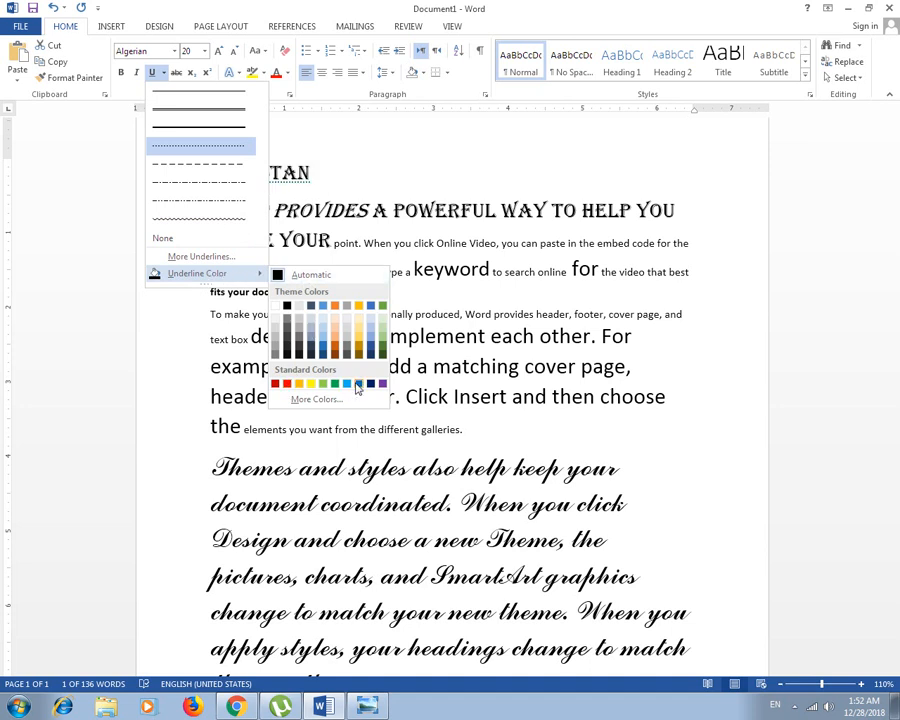
pyautogui.click(287, 385)
pyautogui.click(237, 193)
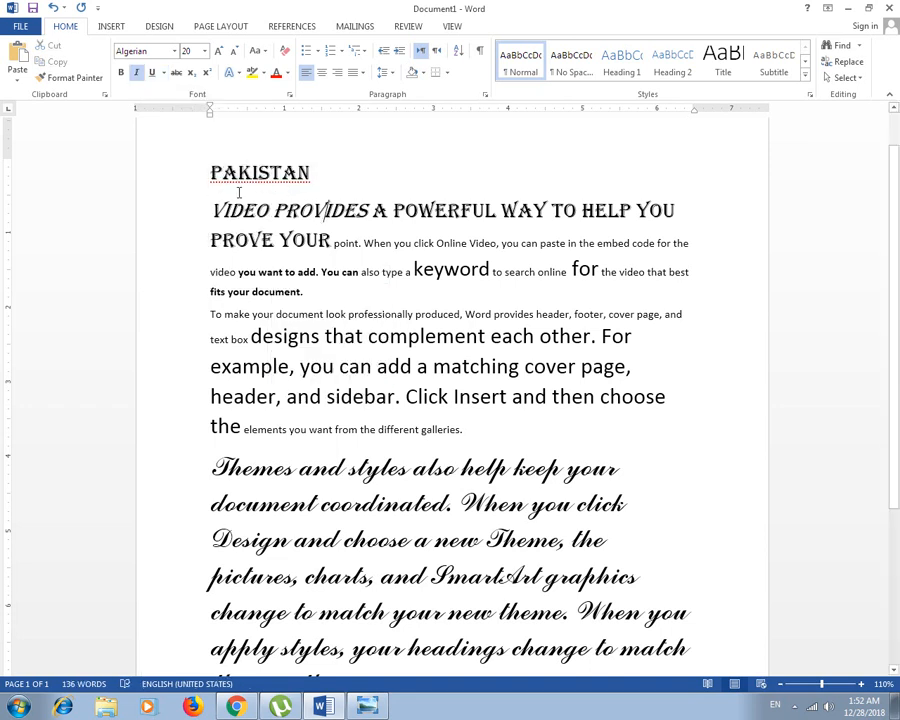
# - Change the underline color of the PAKISTAN line to the standard light blue
pyautogui.moveTo(318, 176); pyautogui.dragTo(200, 174)
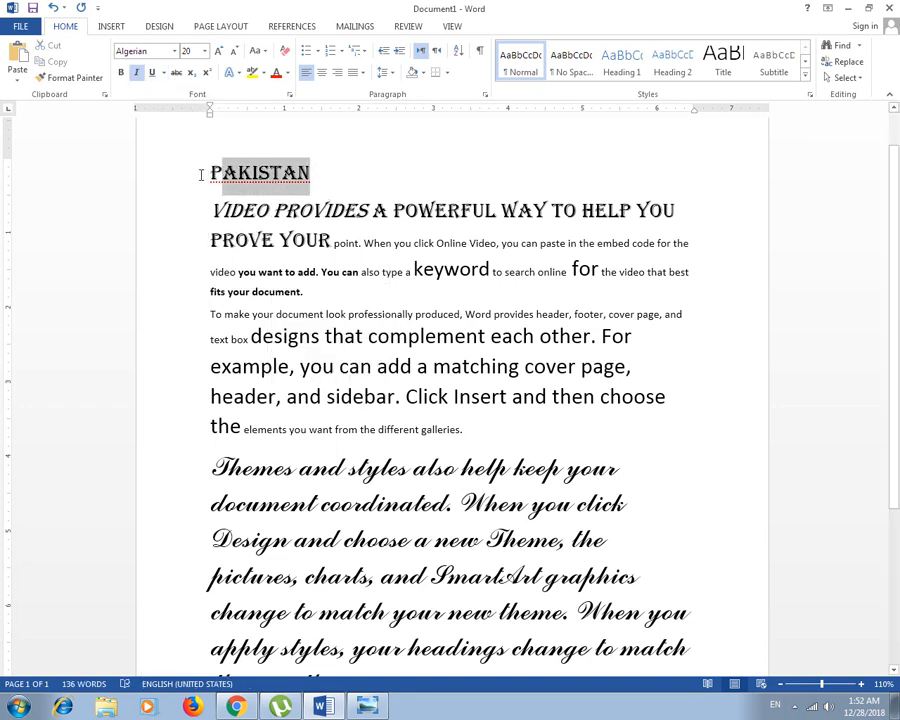
pyautogui.click(165, 74)
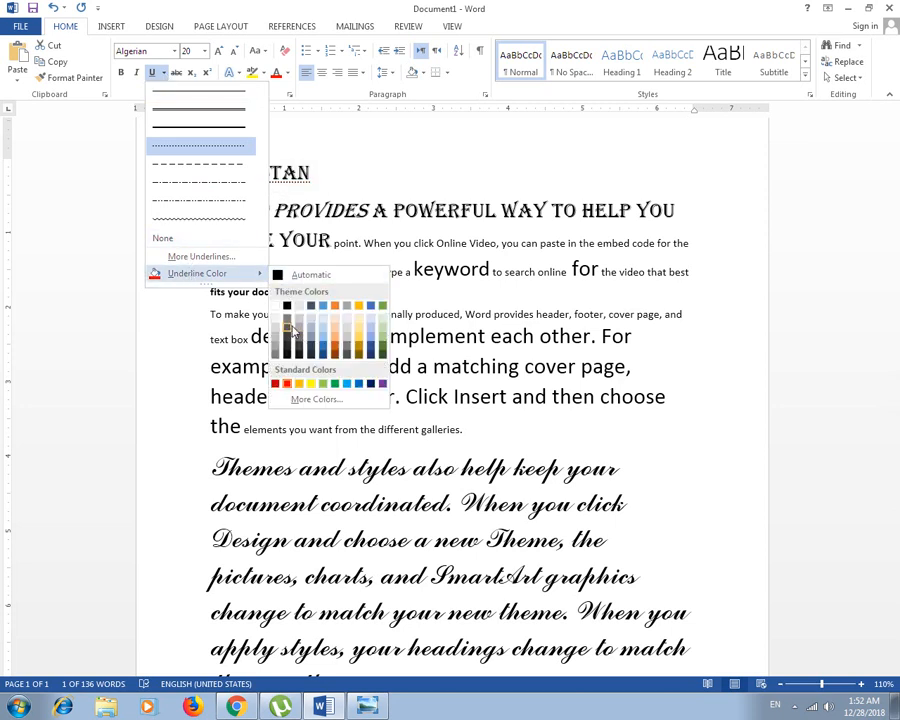
pyautogui.click(347, 390)
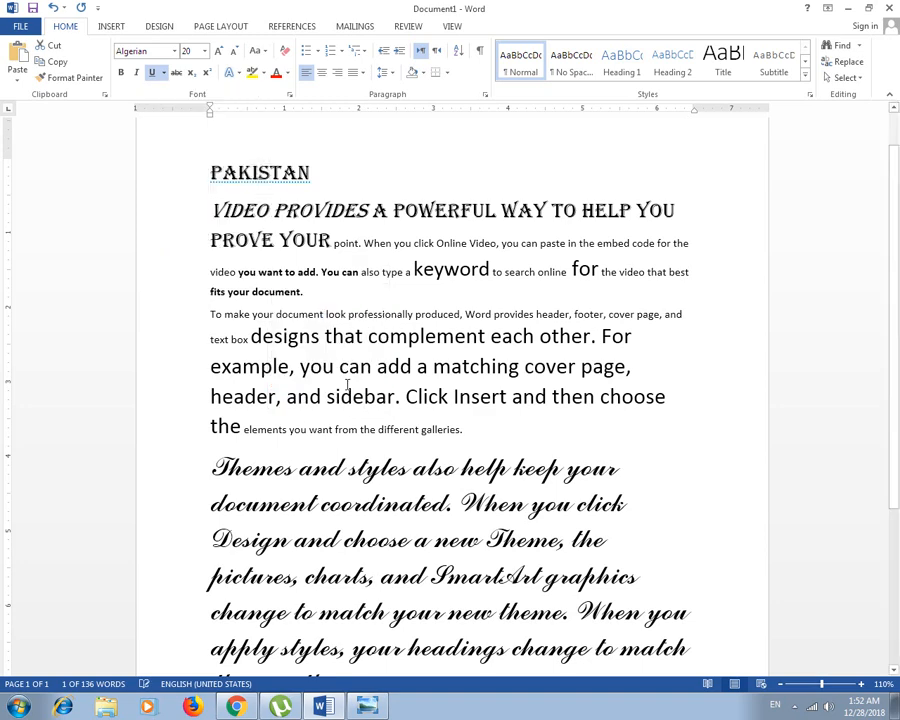
# - Recolor the dotted underline of the PAKISTAN line with a green from the standard palette of the additional colors
pyautogui.click(318, 178)
pyautogui.moveTo(318, 178); pyautogui.dragTo(204, 174)
pyautogui.click(164, 73)
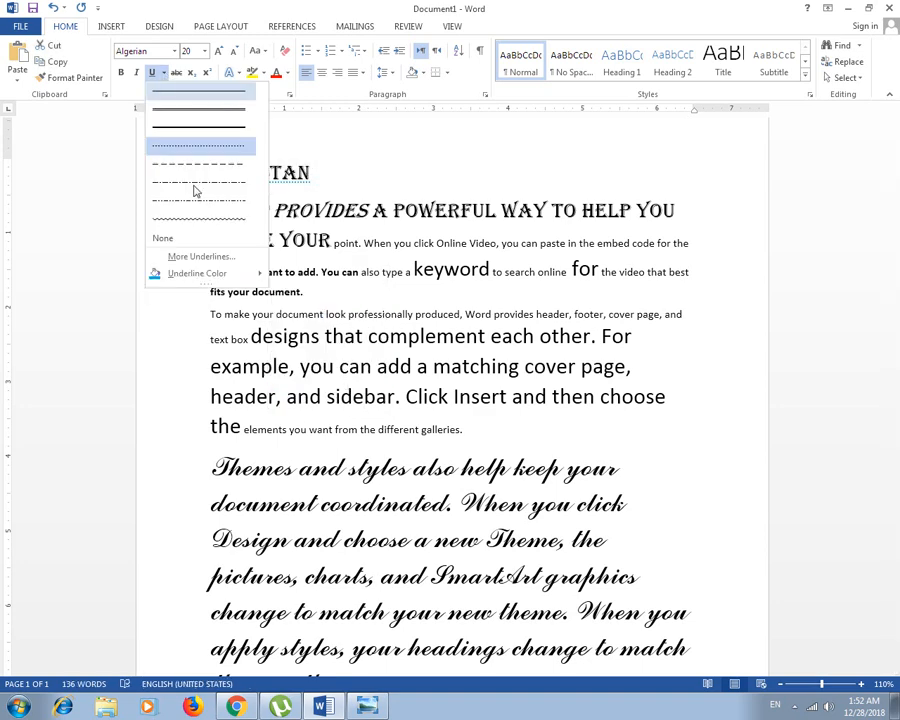
pyautogui.moveTo(200, 276)
pyautogui.click(236, 398)
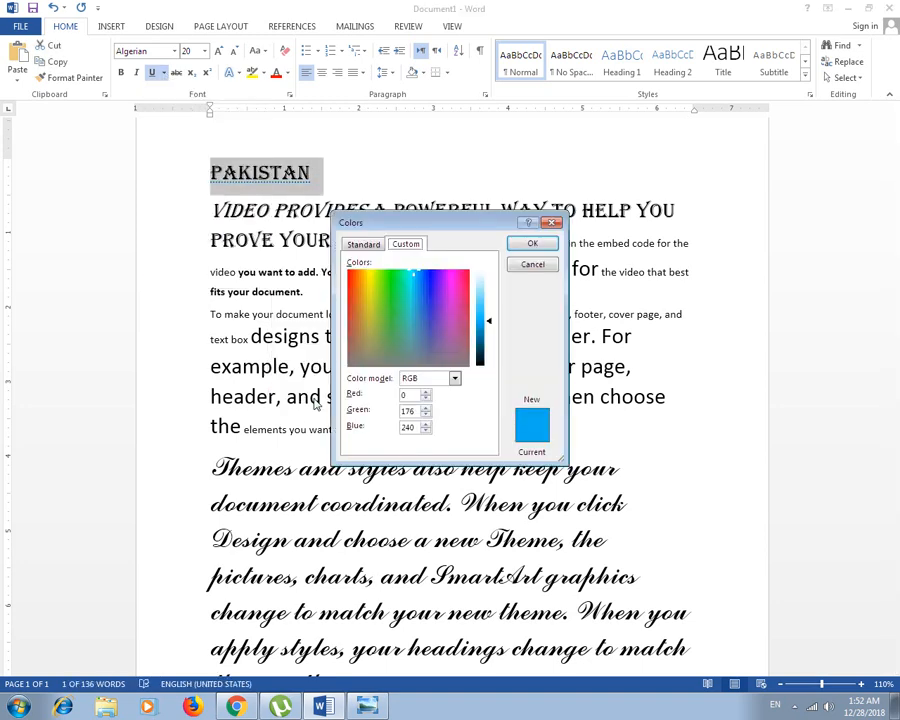
pyautogui.click(363, 244)
pyautogui.click(400, 306)
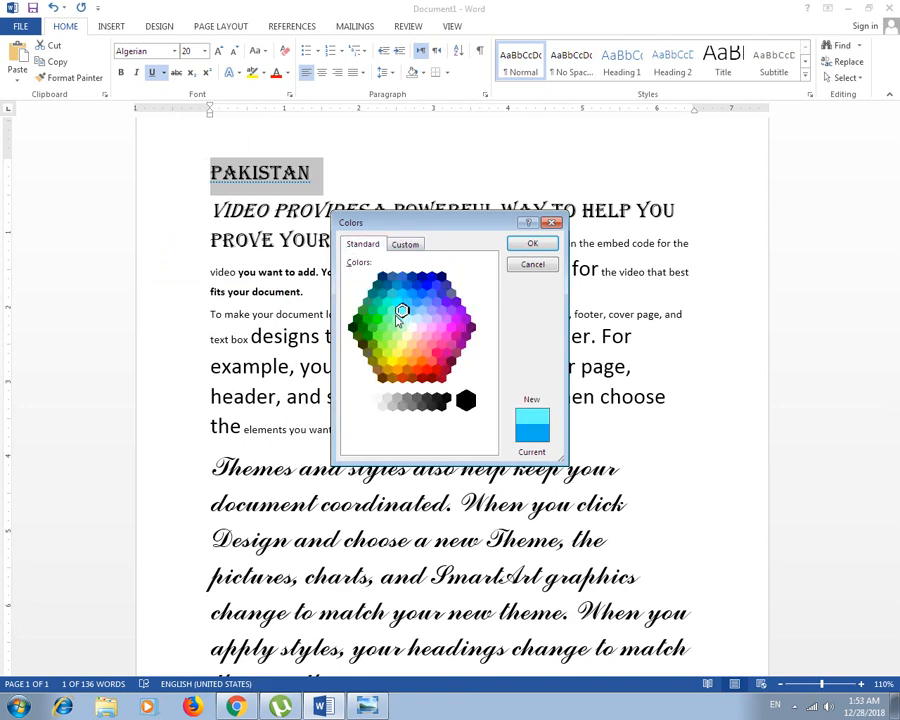
pyautogui.click(382, 327)
pyautogui.click(520, 243)
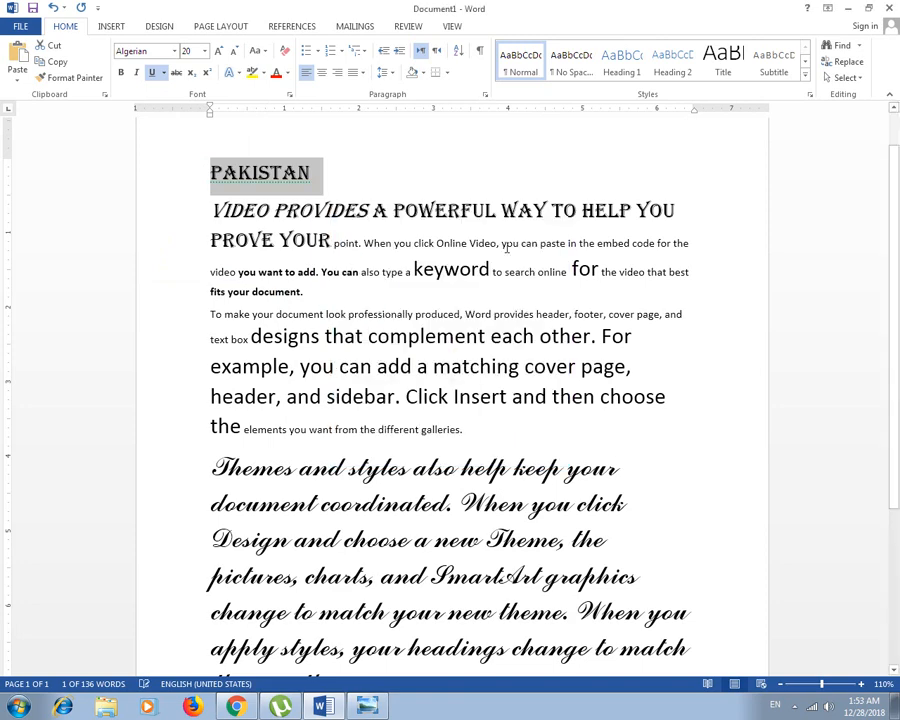
pyautogui.click(311, 173)
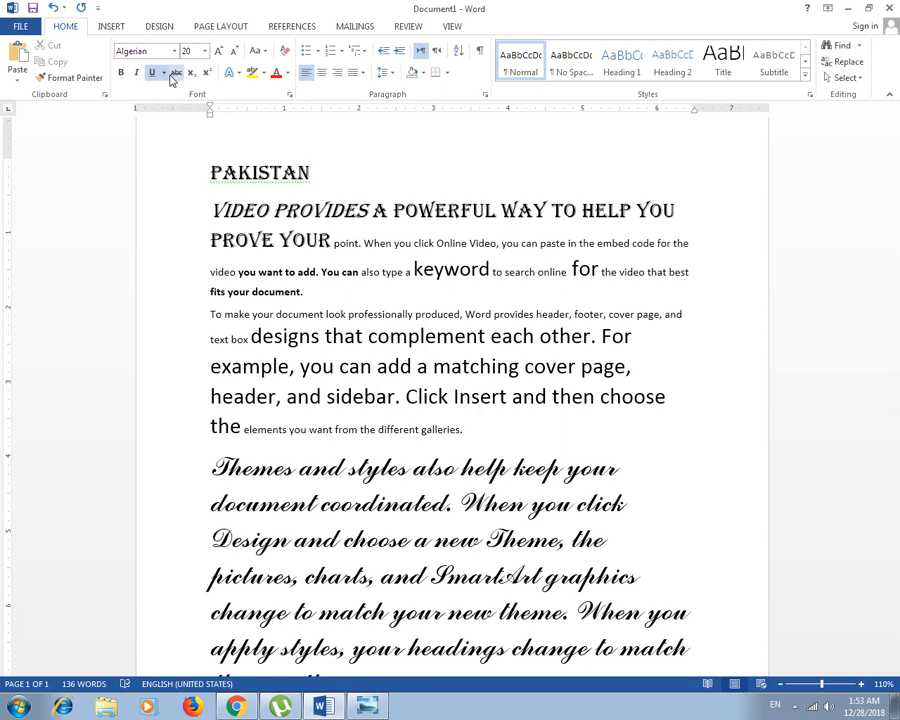
# - Apply strikethrough to the PAKISTAN line
pyautogui.click(406, 332)
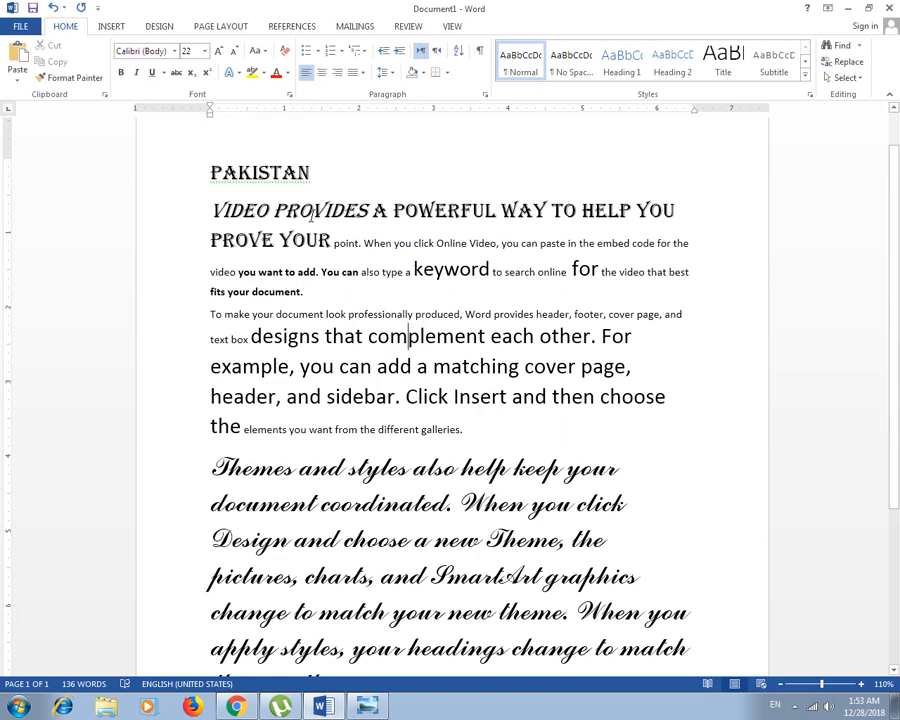
pyautogui.moveTo(313, 176); pyautogui.dragTo(195, 177)
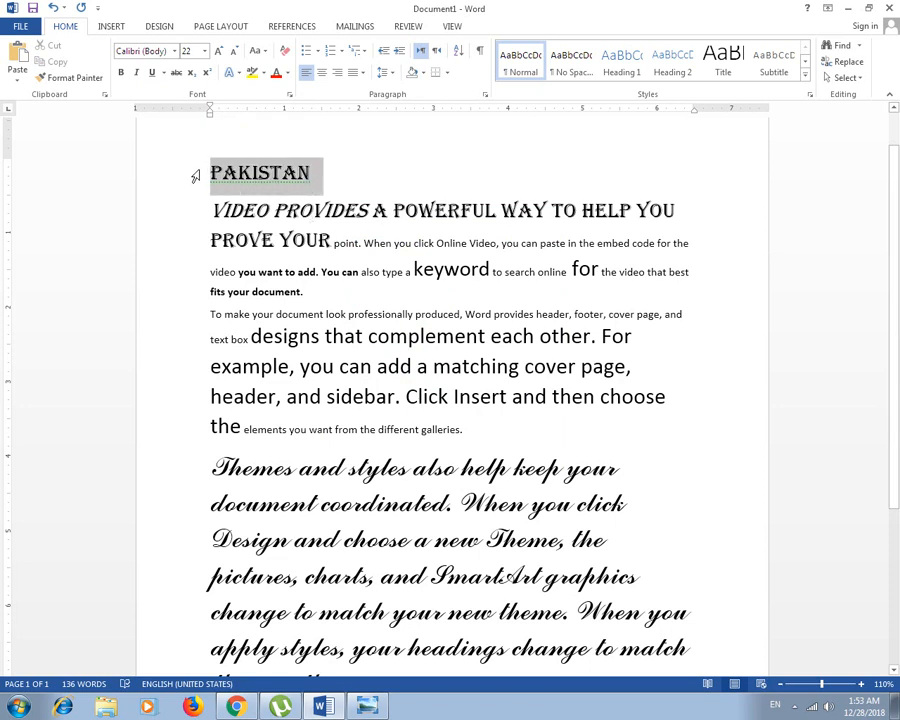
pyautogui.click(176, 72)
pyautogui.click(398, 177)
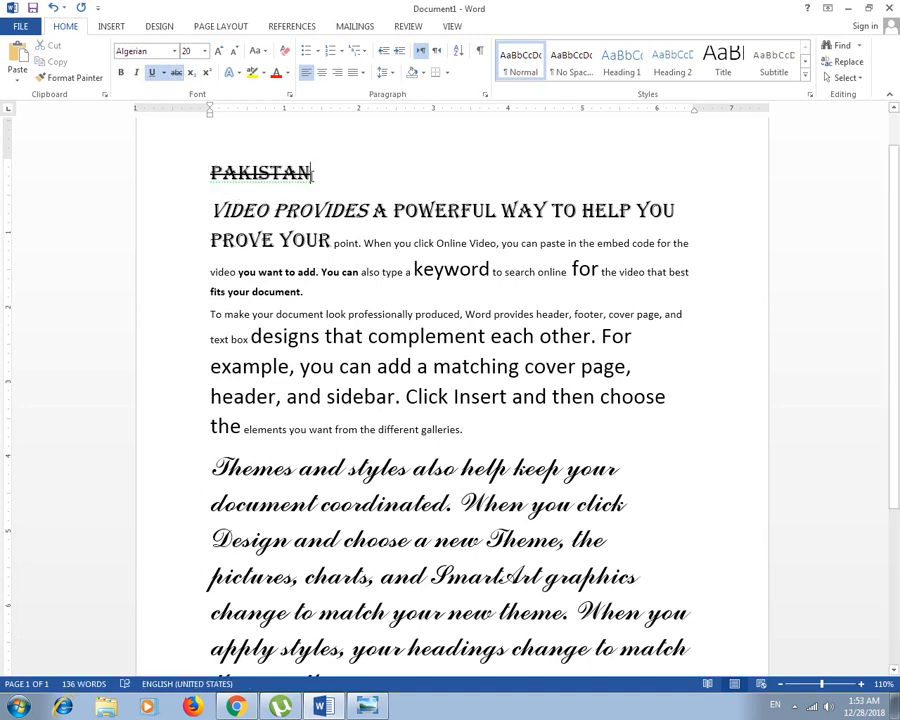
# - Strike through the paragraph's first line, "Video provides a powerful way to help you"
pyautogui.moveTo(680, 212); pyautogui.dragTo(192, 203)
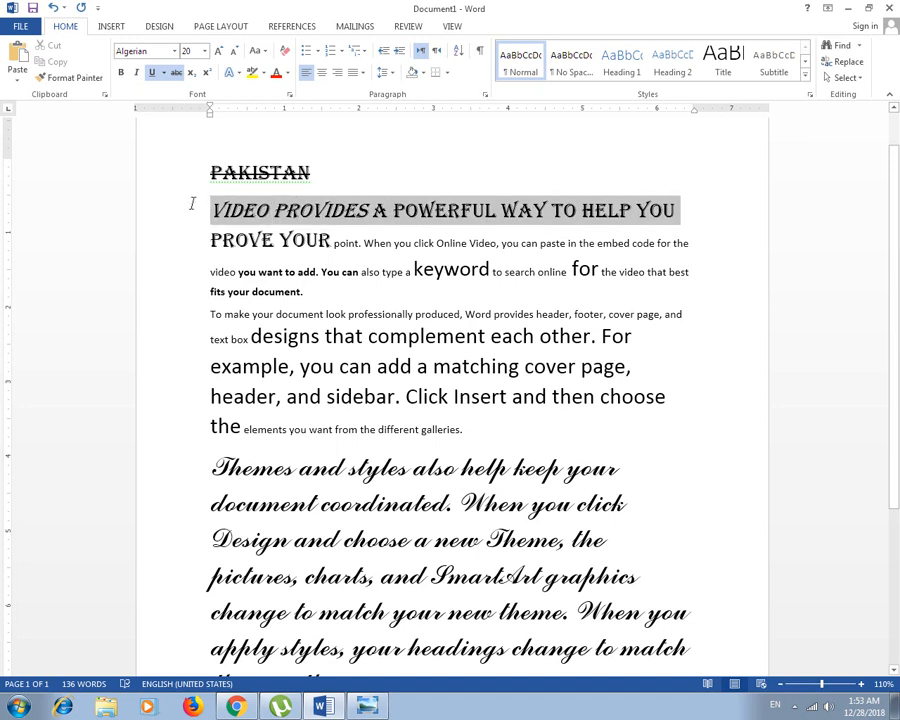
pyautogui.click(176, 72)
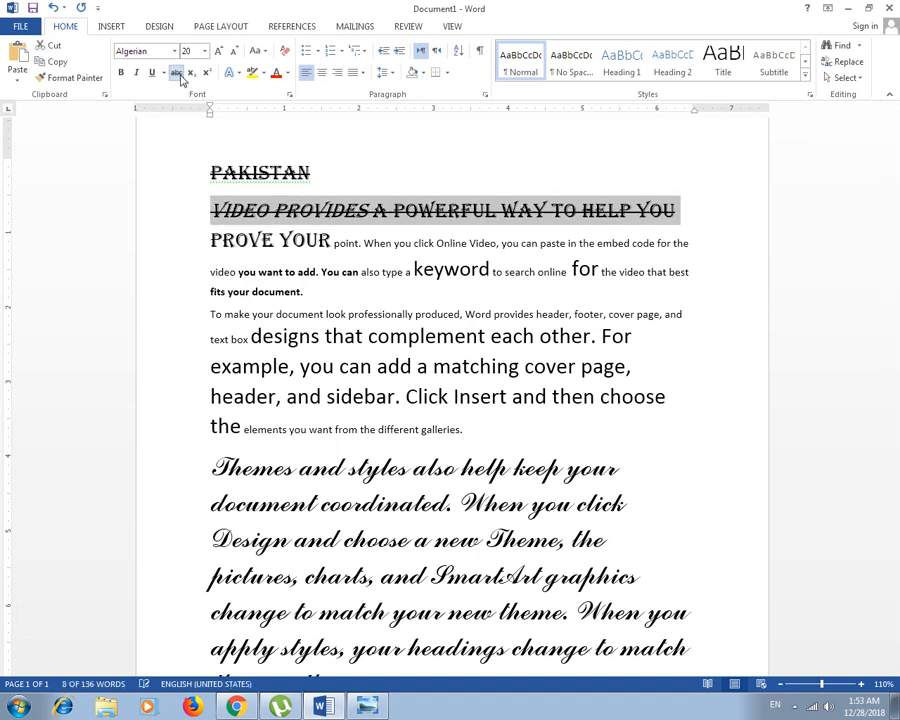
pyautogui.click(324, 155)
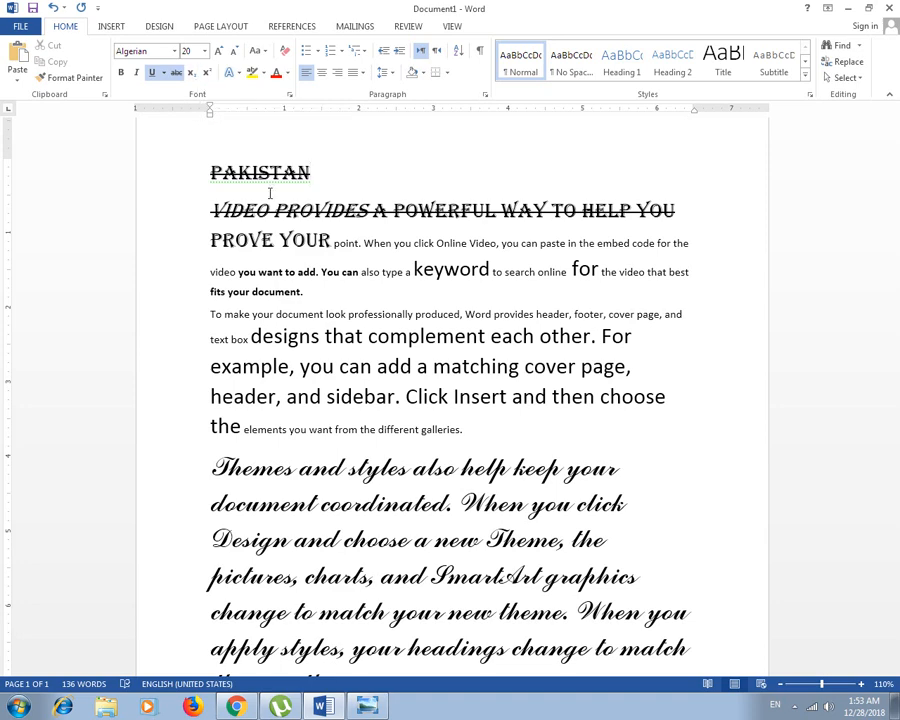
# - Replace the entire document content with the text "X2"
pyautogui.hotkey('ctrl', 'a')
pyautogui.press('Delete')
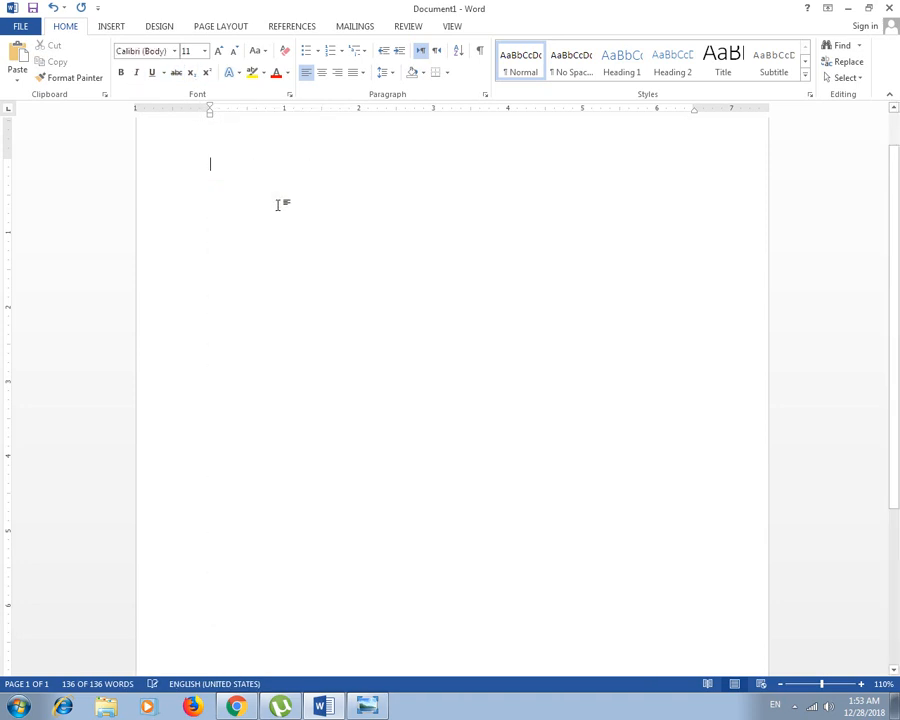
pyautogui.write('x2')
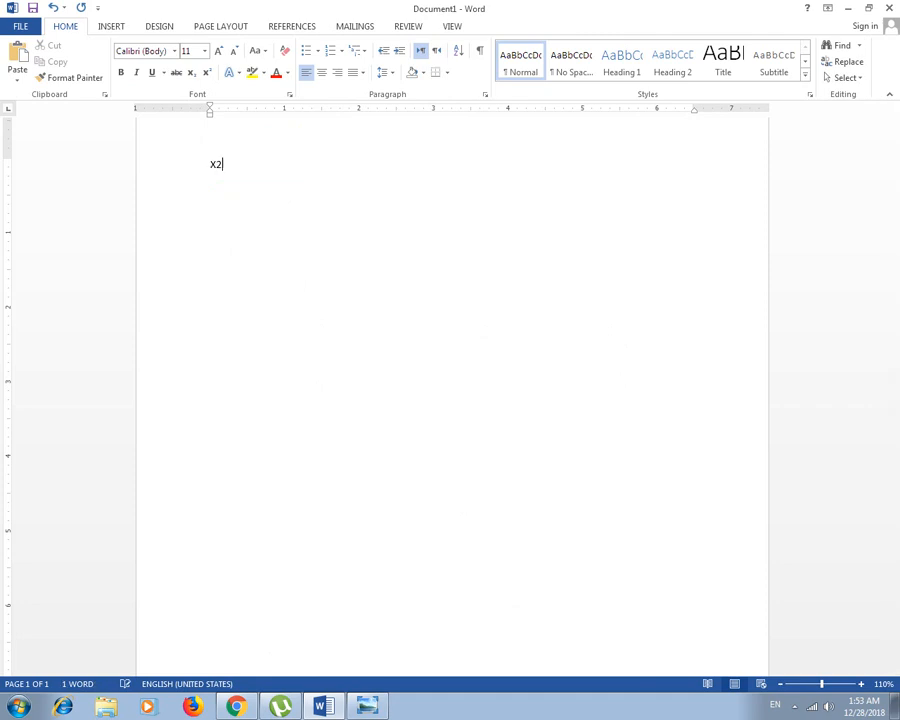
# - Enlarge the X2 text to font size 46
pyautogui.hotkey('ctrl', 'a')
pyautogui.hotkey('ctrl', ']')
pyautogui.hotkey('ctrl', ']')
pyautogui.hotkey('ctrl', ']')
pyautogui.hotkey('ctrl', ']')
pyautogui.hotkey('ctrl', ']')
pyautogui.hotkey('ctrl', ']')
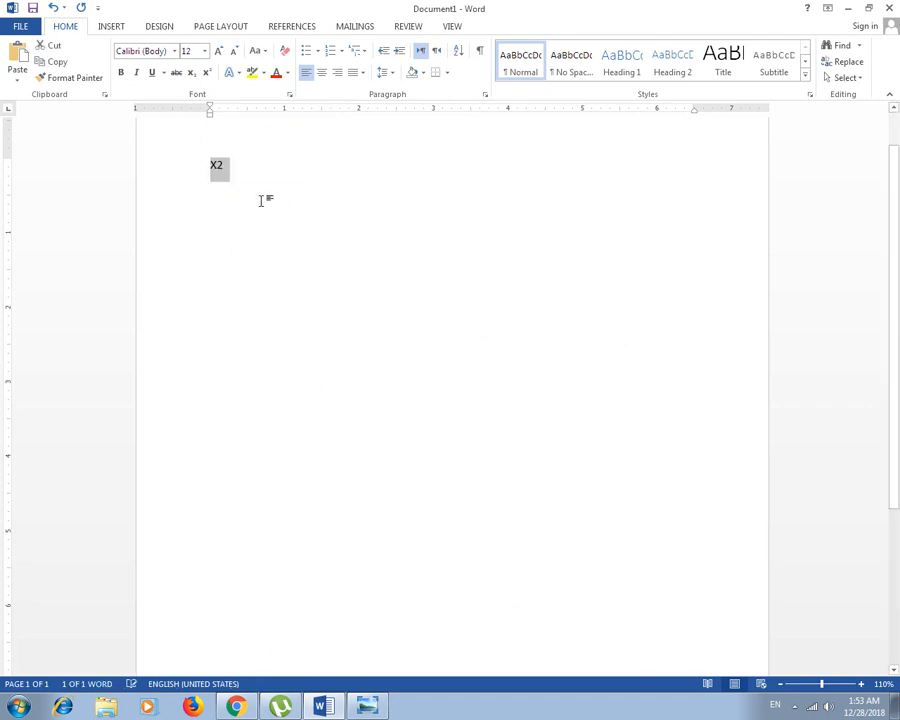
pyautogui.hotkey('ctrl', ']')
pyautogui.hotkey('ctrl', ']')
pyautogui.hotkey('ctrl', ']')
pyautogui.hotkey('ctrl', ']')
pyautogui.hotkey('ctrl', ']')
pyautogui.hotkey('ctrl', ']')
pyautogui.hotkey('ctrl', ']')
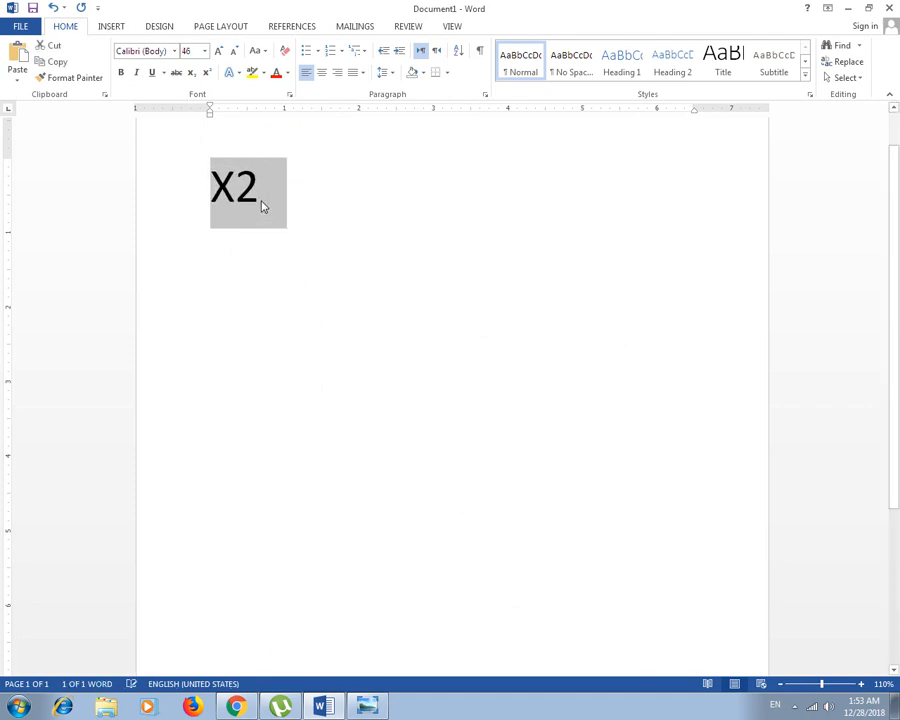
# - Format the 2 in X2 as superscript
pyautogui.click(262, 206)
pyautogui.moveTo(258, 191); pyautogui.dragTo(243, 190)
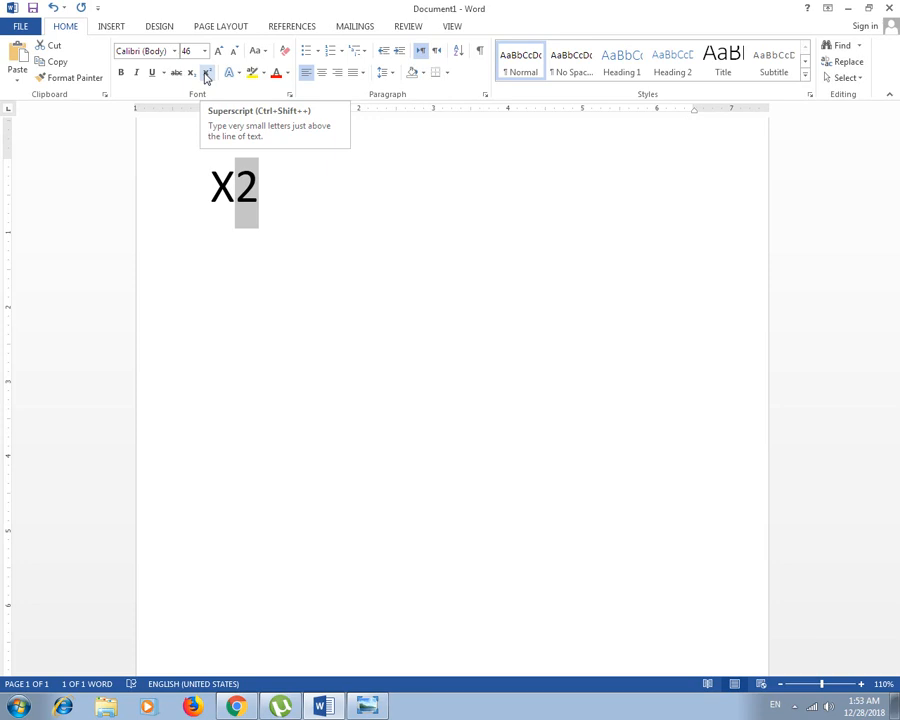
pyautogui.click(207, 74)
pyautogui.click(254, 188)
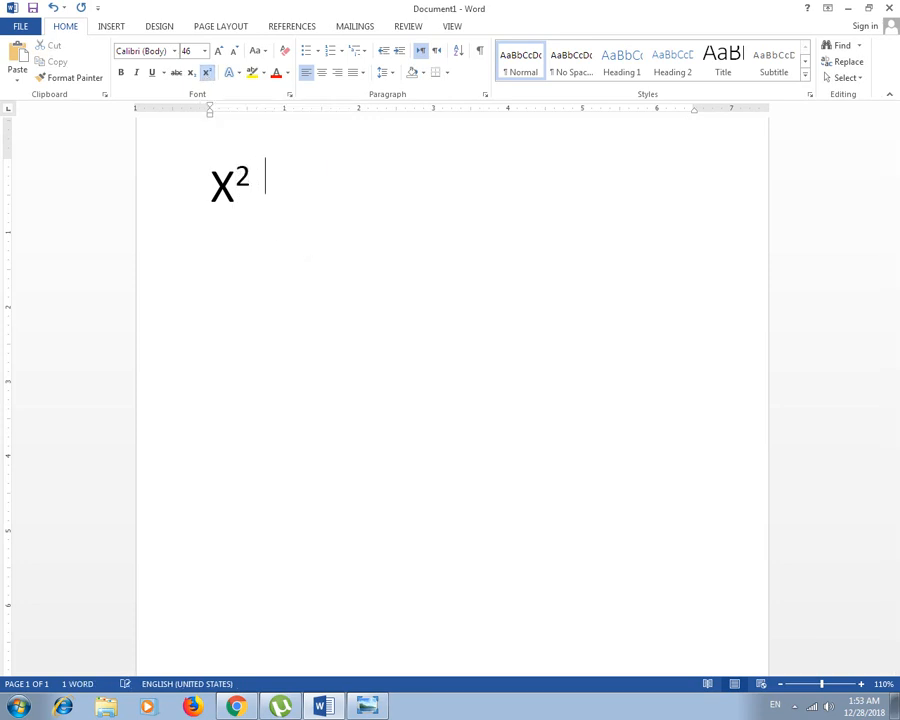
# - Add a second x2 after the first expression and format its 2 as subscript
pyautogui.write('x2')
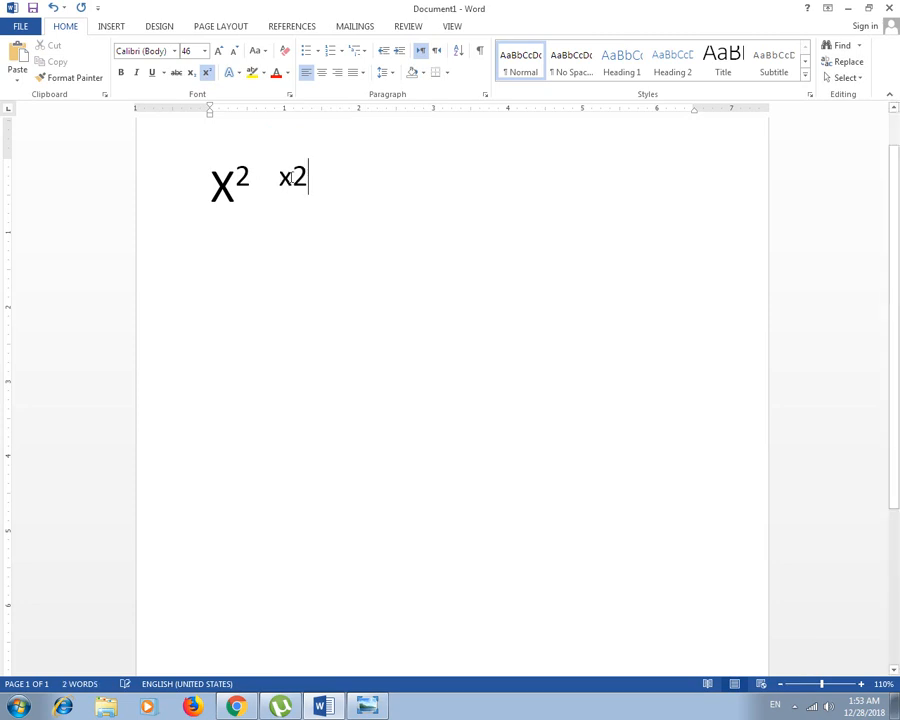
pyautogui.moveTo(307, 177); pyautogui.dragTo(292, 177)
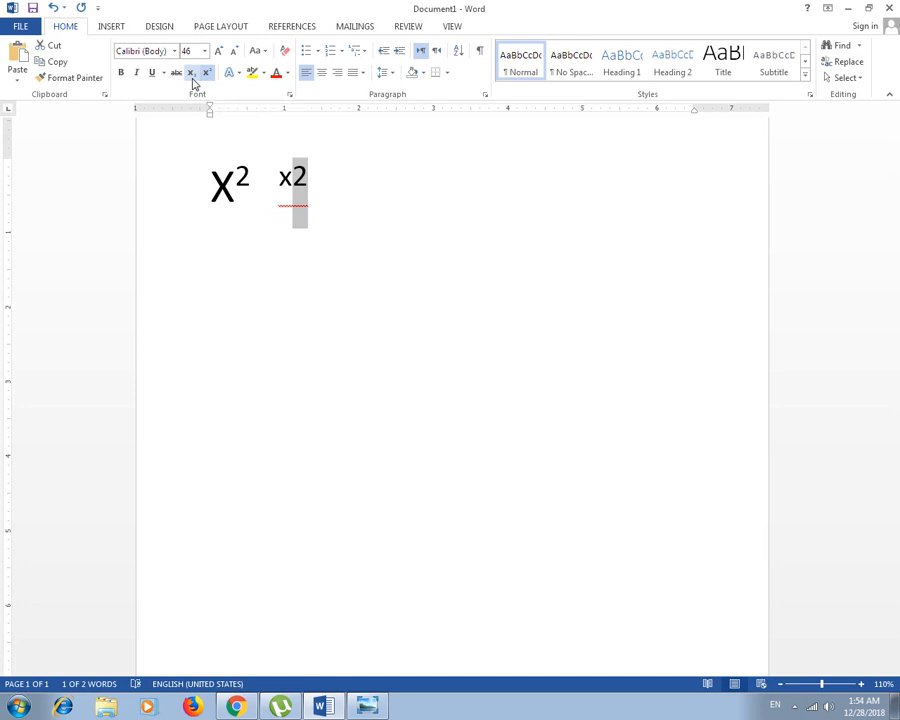
pyautogui.click(191, 74)
pyautogui.click(310, 198)
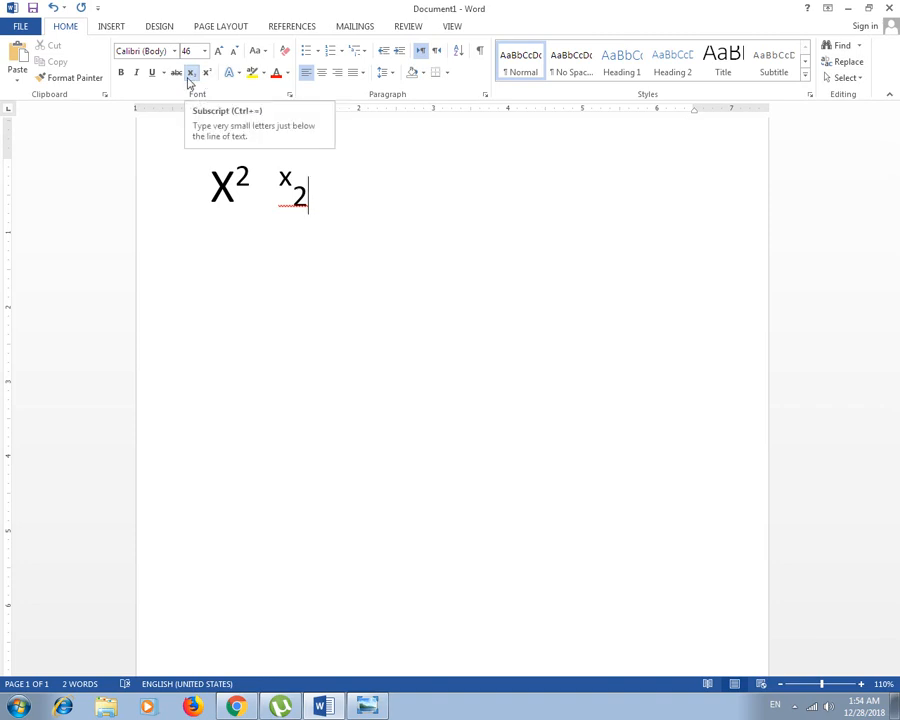
# - Replace the entire document content with the ordinal "1st" and enlarge it to font size 28
pyautogui.moveTo(325, 208); pyautogui.dragTo(213, 196)
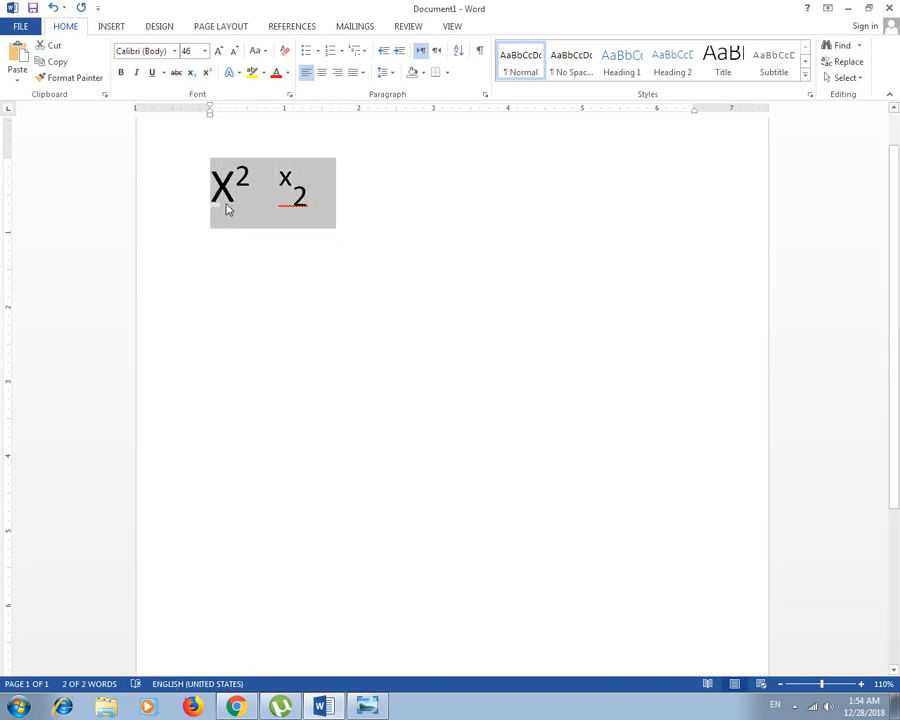
pyautogui.press('Delete')
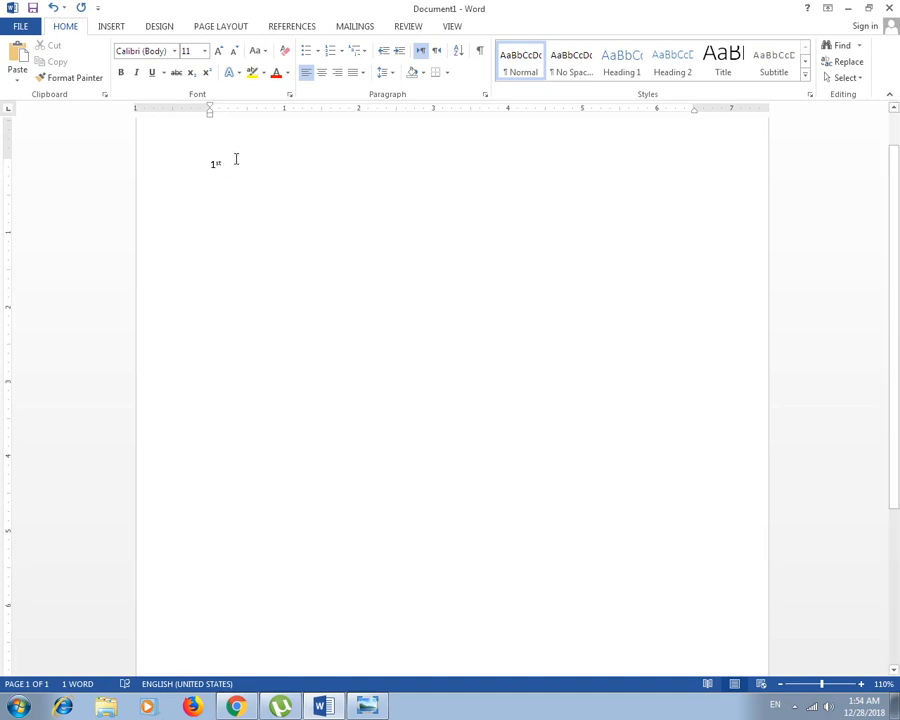
pyautogui.moveTo(237, 159); pyautogui.dragTo(196, 168)
pyautogui.hotkey('ctrl', 'shift', '.')
pyautogui.hotkey('ctrl', 'shift', '.')
pyautogui.hotkey('ctrl', 'shift', '.')
pyautogui.hotkey('ctrl', 'shift', '.')
pyautogui.hotkey('ctrl', 'shift', '.')
pyautogui.hotkey('ctrl', 'shift', '.')
pyautogui.hotkey('ctrl', 'shift', '.')
pyautogui.hotkey('ctrl', 'shift', '.')
pyautogui.hotkey('ctrl', 'shift', '.')
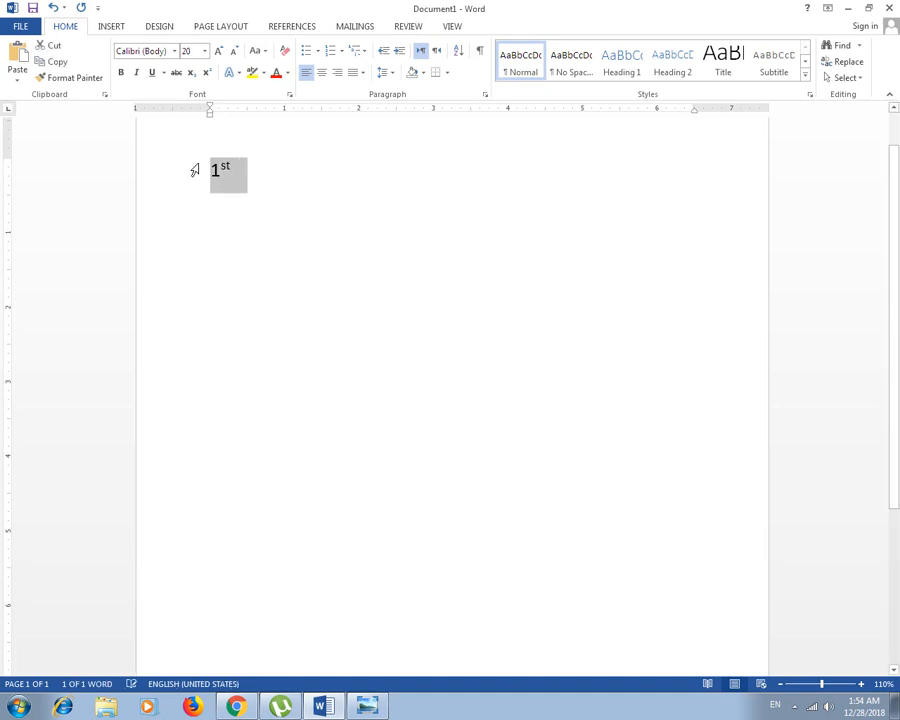
pyautogui.click(338, 217)
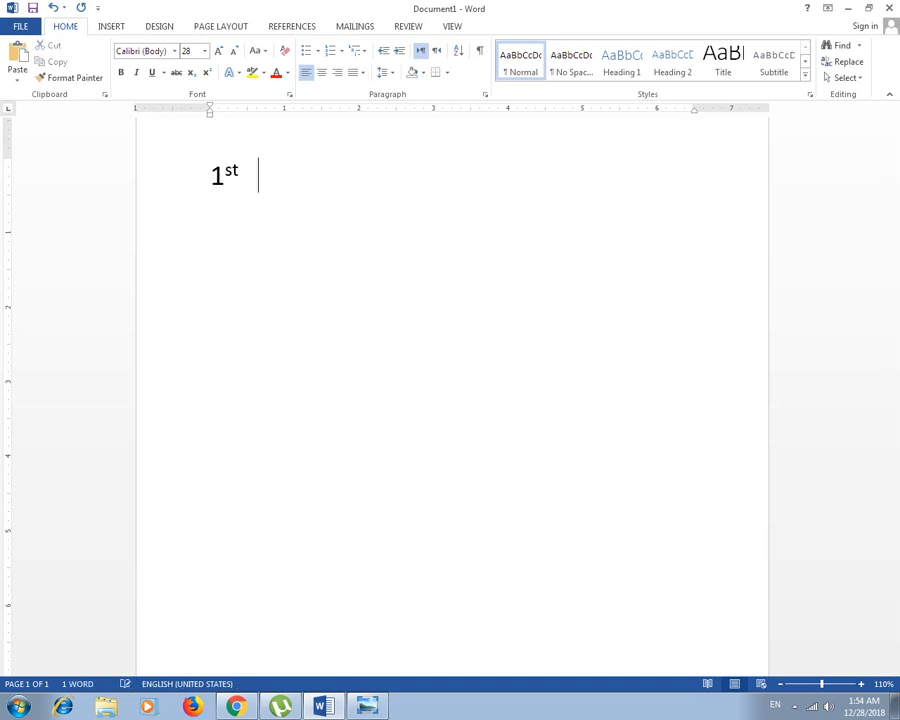
# - Add the ordinals "3rd" and "4th" after 1st on the same line, and select the whole line
pyautogui.write('3rd')
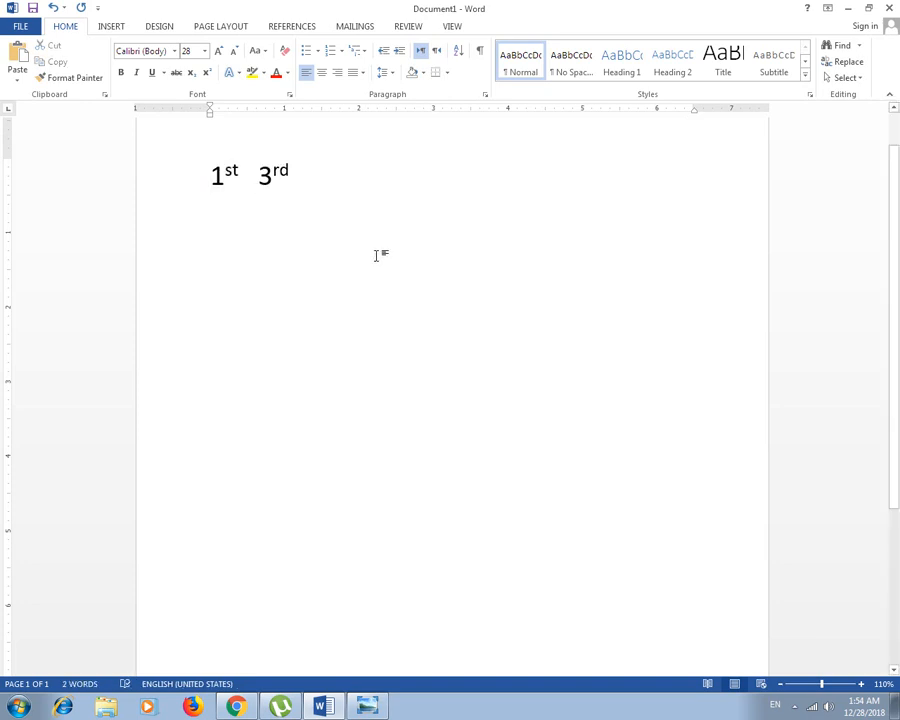
pyautogui.write(' 4')
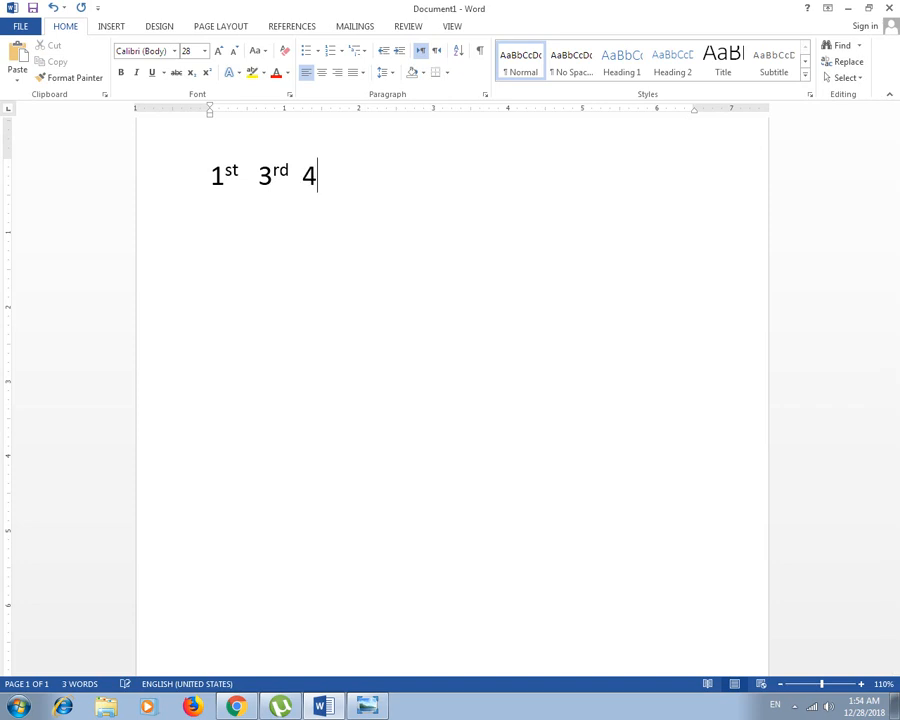
pyautogui.write('th')
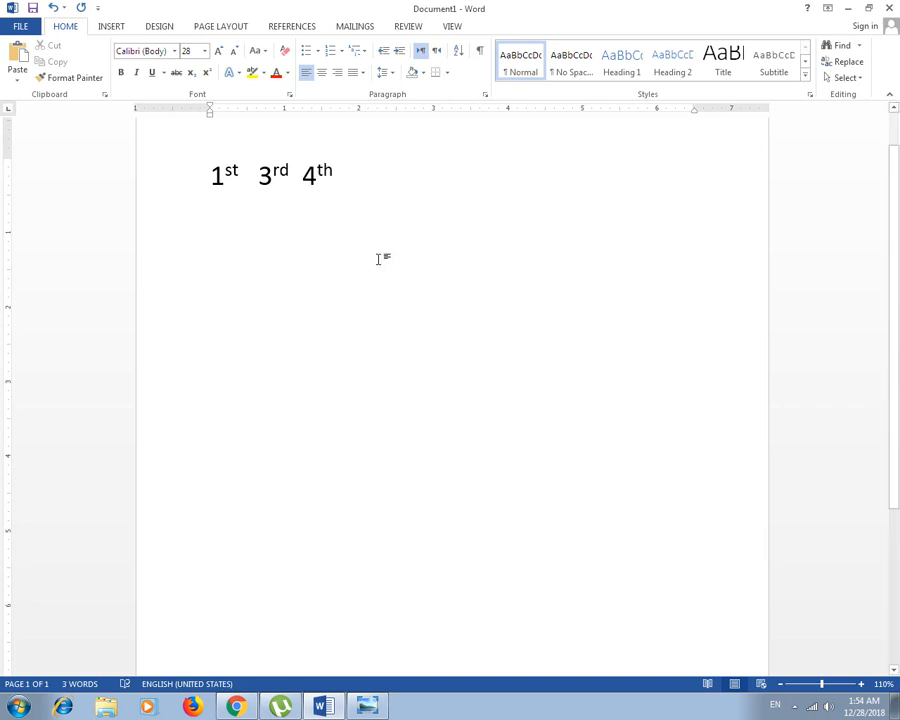
pyautogui.moveTo(343, 170); pyautogui.dragTo(201, 175)
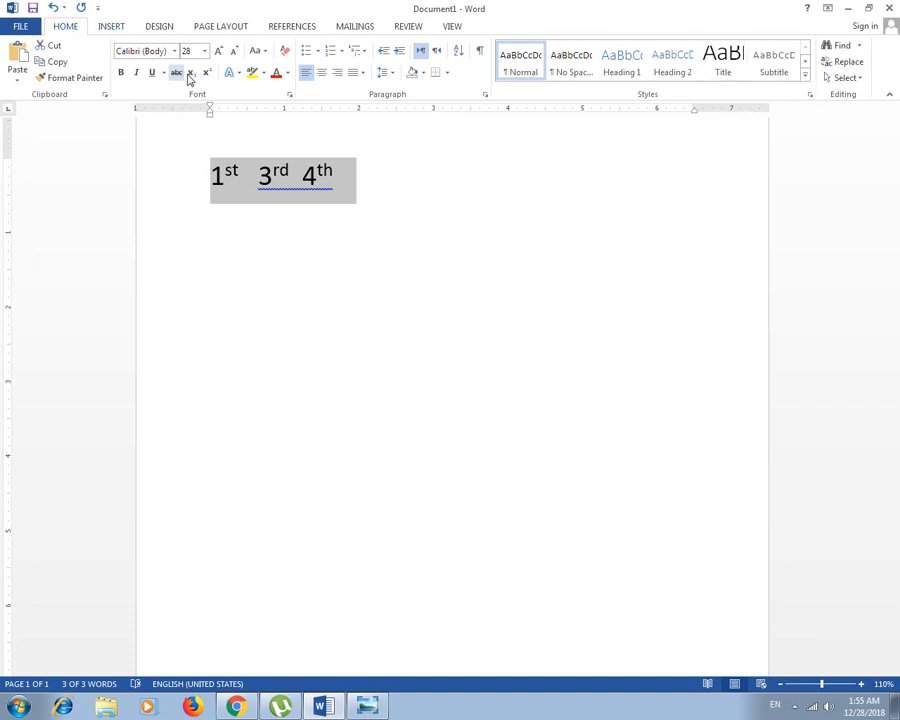
# - Minimize the document window, refresh the desktop and switch to the lecture outline image in Windows Photo Viewer
pyautogui.click(848, 8)
pyautogui.rightClick(496, 175)
pyautogui.click(514, 208)
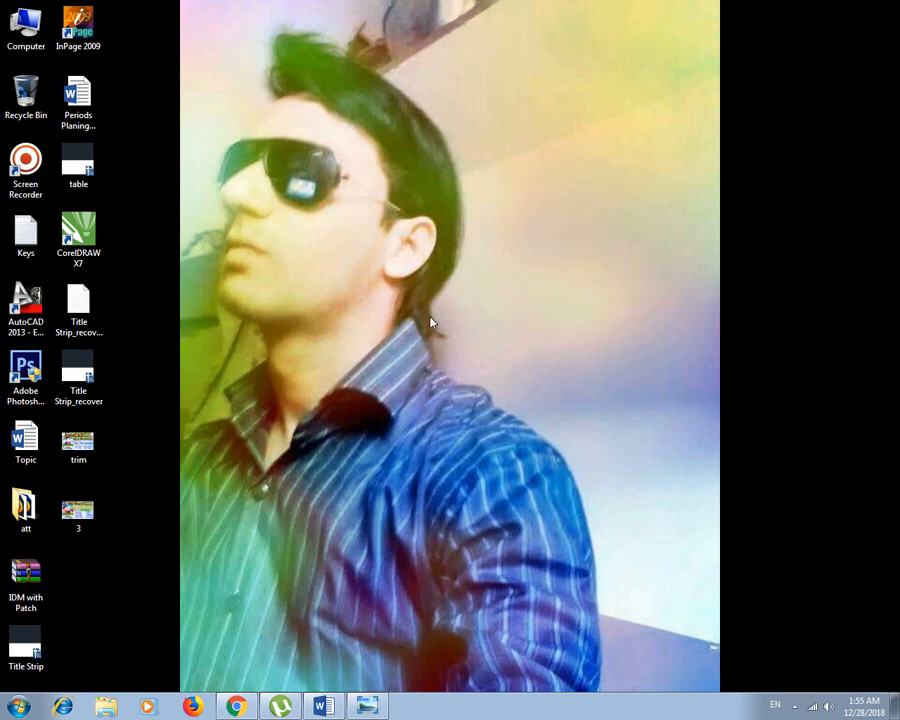
pyautogui.click(374, 703)
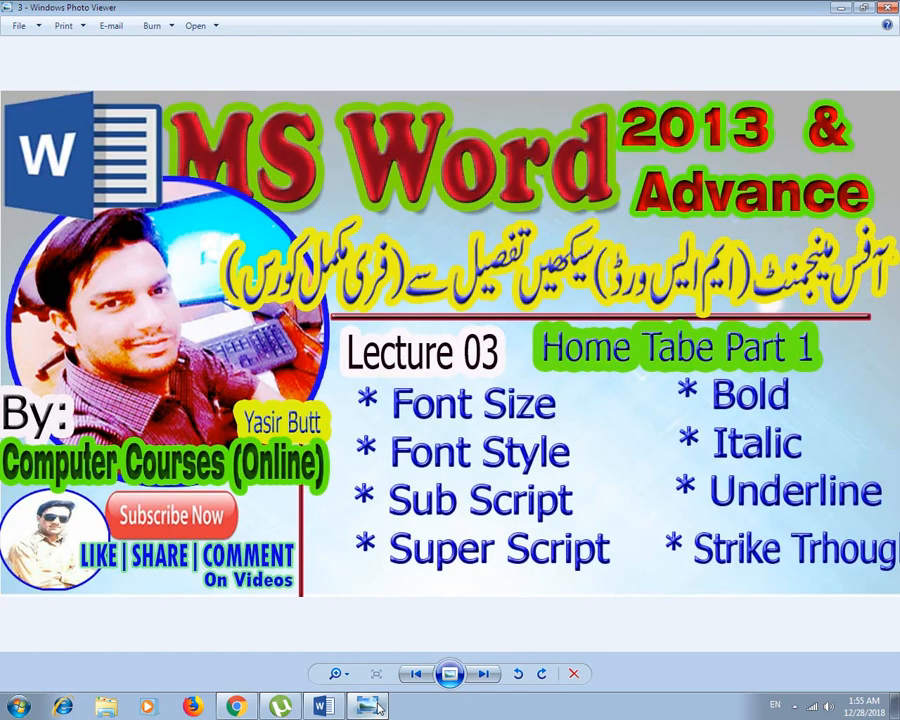